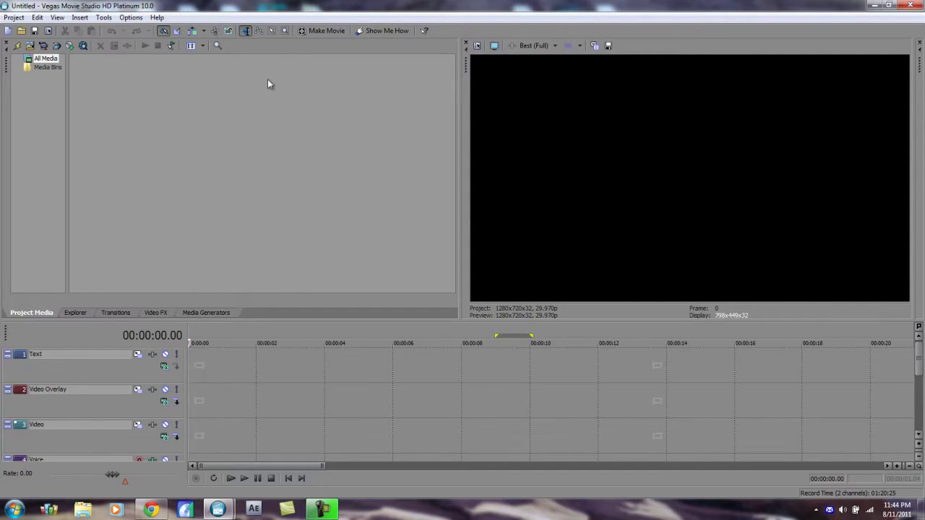
- Import Crazy No Scope Stadium.mp4 from Desktop > Montage 7 and place it at the timeline start
{"action": "left_click", "coordinate": [14, 17]}
{"action": "mouse_move", "coordinate": [39, 16]}
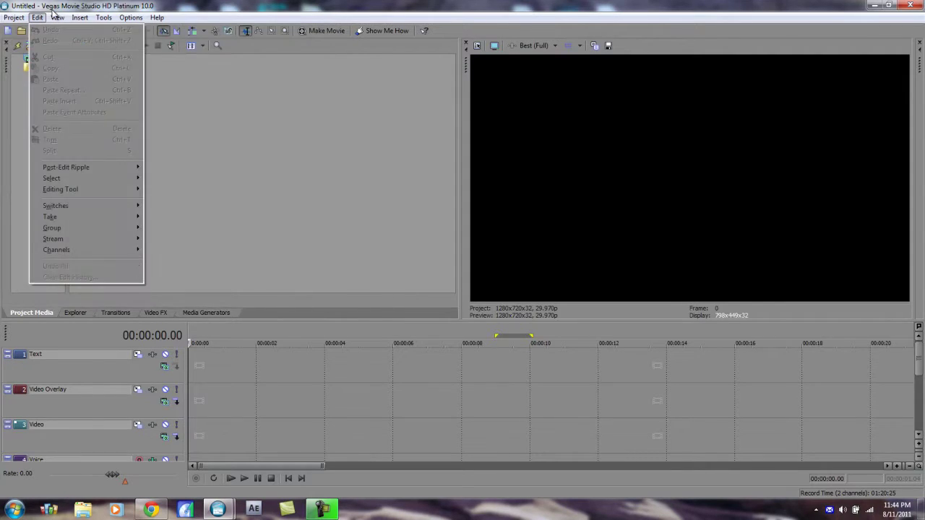
{"action": "left_click", "coordinate": [59, 124]}
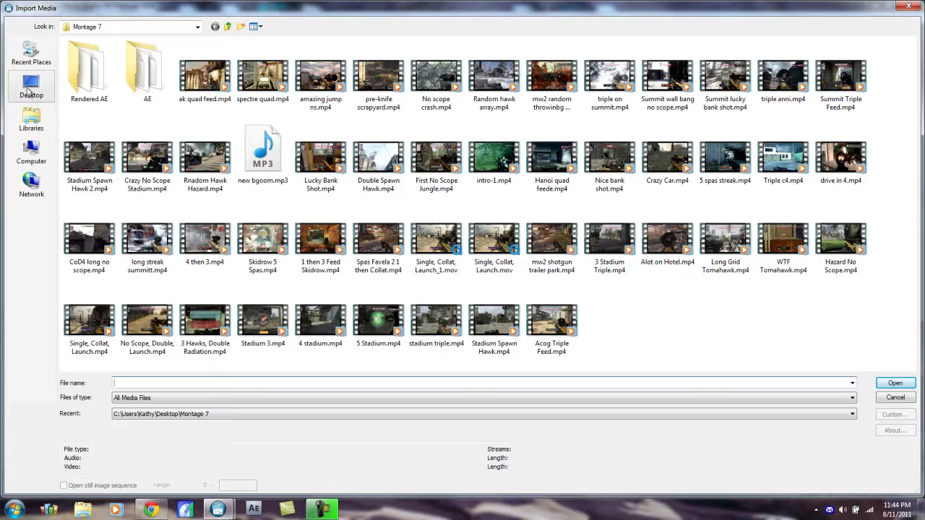
{"action": "left_click", "coordinate": [31, 88]}
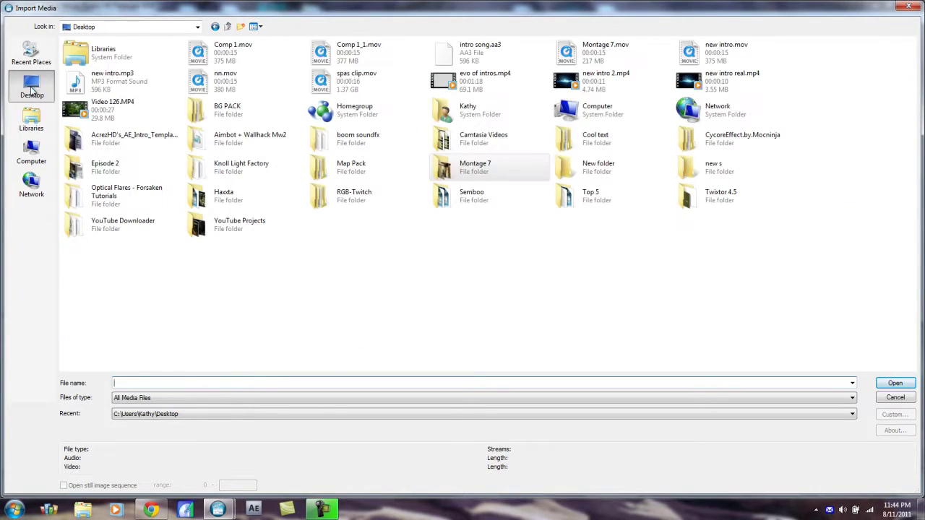
{"action": "double_click", "coordinate": [478, 174]}
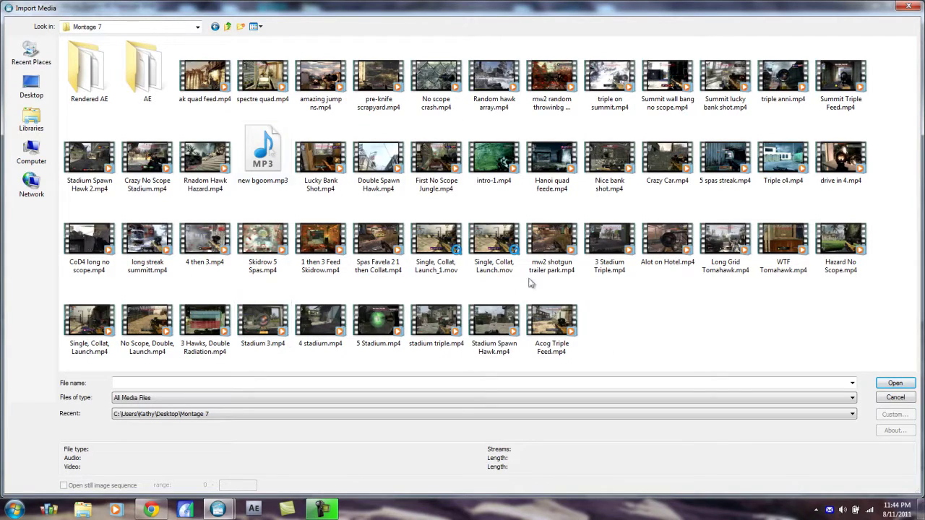
{"action": "double_click", "coordinate": [147, 162]}
{"action": "left_click_drag", "start_coordinate": [102, 75], "coordinate": [181, 354]}
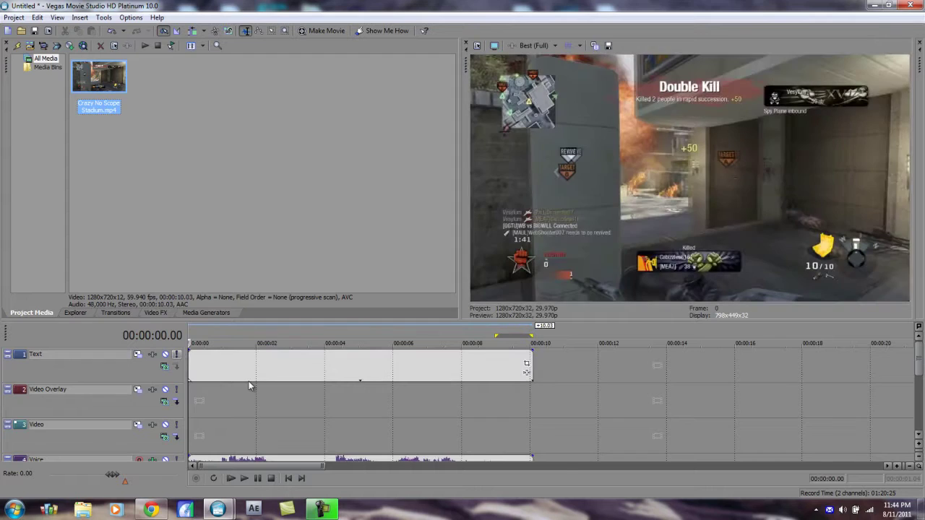
- Paste a copy of the clip onto the Video Overlay track, aligned to 00:00:00
{"action": "left_click", "coordinate": [503, 398]}
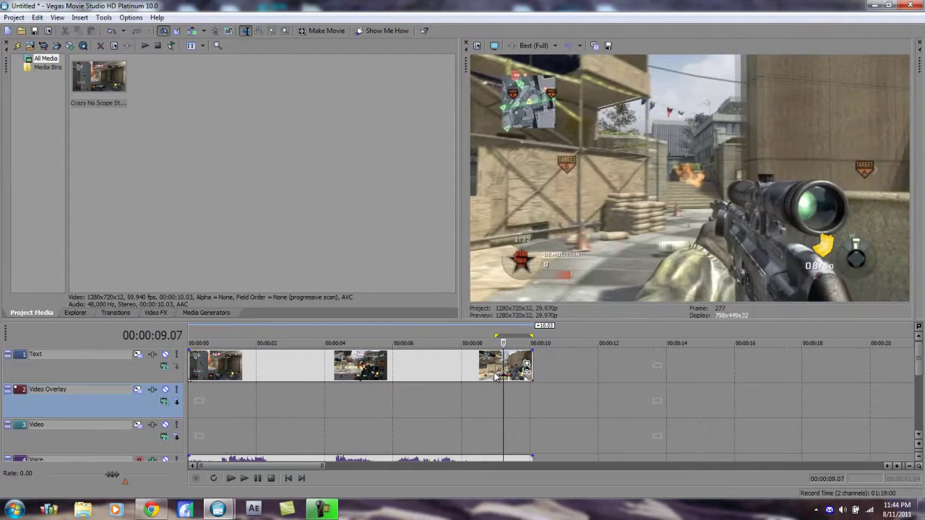
{"action": "left_click", "coordinate": [488, 370]}
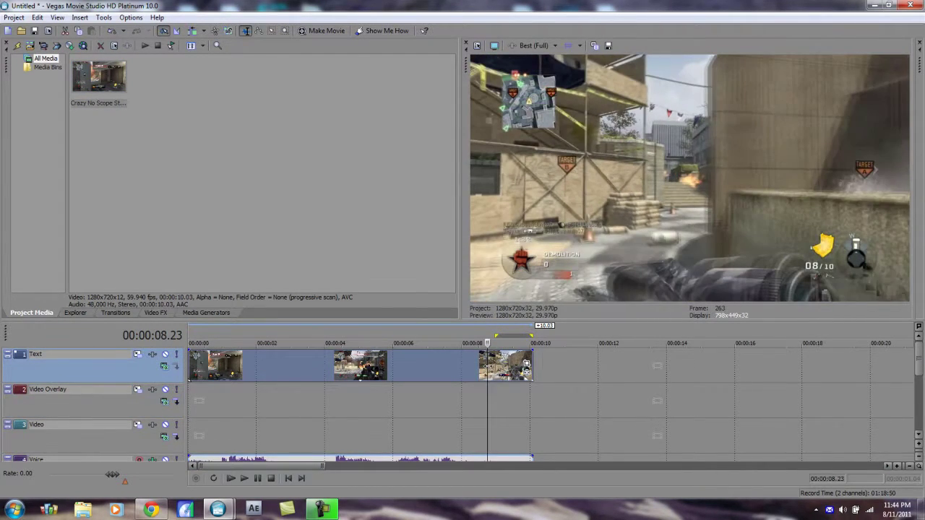
{"action": "left_click", "coordinate": [408, 403]}
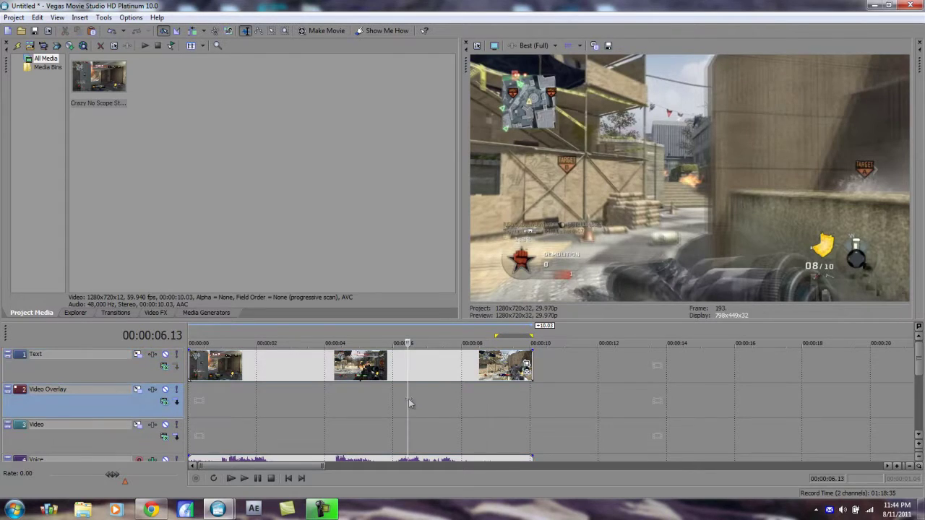
{"action": "key", "text": "ctrl+v"}
{"action": "left_click_drag", "start_coordinate": [420, 395], "coordinate": [229, 394]}
- Split both the Video Overlay and Text track events at 00:00:09.14
{"action": "left_click", "coordinate": [511, 399]}
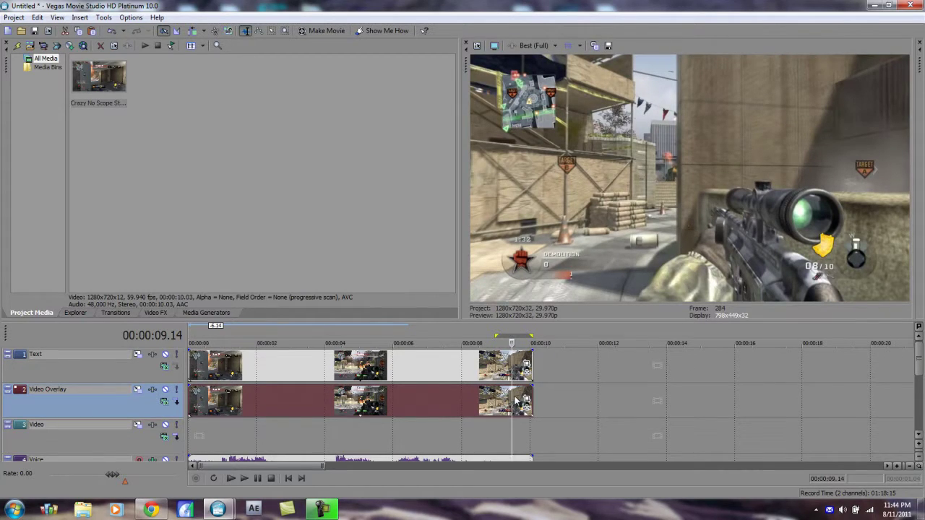
{"action": "key", "text": "s"}
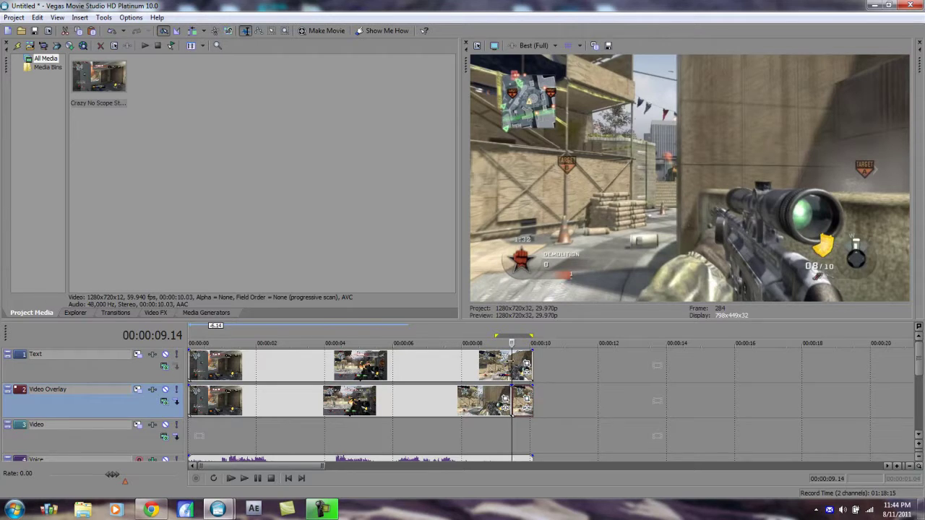
{"action": "left_click", "coordinate": [511, 365]}
{"action": "key", "text": "s"}
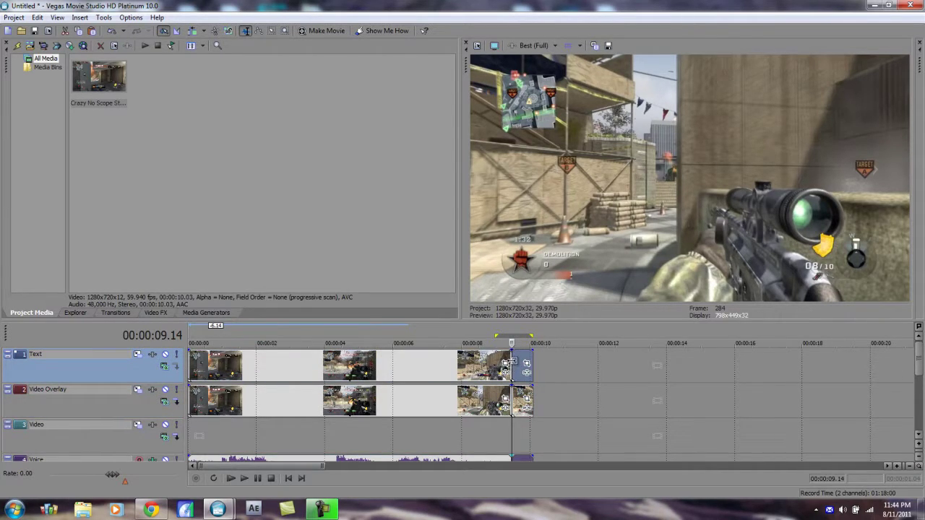
- Disable resampling in the Text track event's properties
{"action": "right_click", "coordinate": [526, 362]}
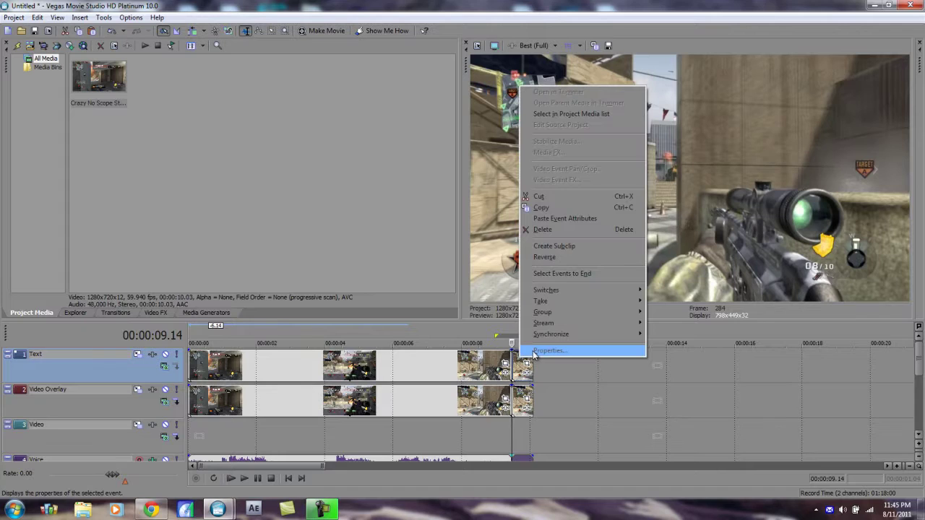
{"action": "left_click", "coordinate": [523, 354]}
{"action": "right_click", "coordinate": [522, 363]}
{"action": "left_click", "coordinate": [541, 351]}
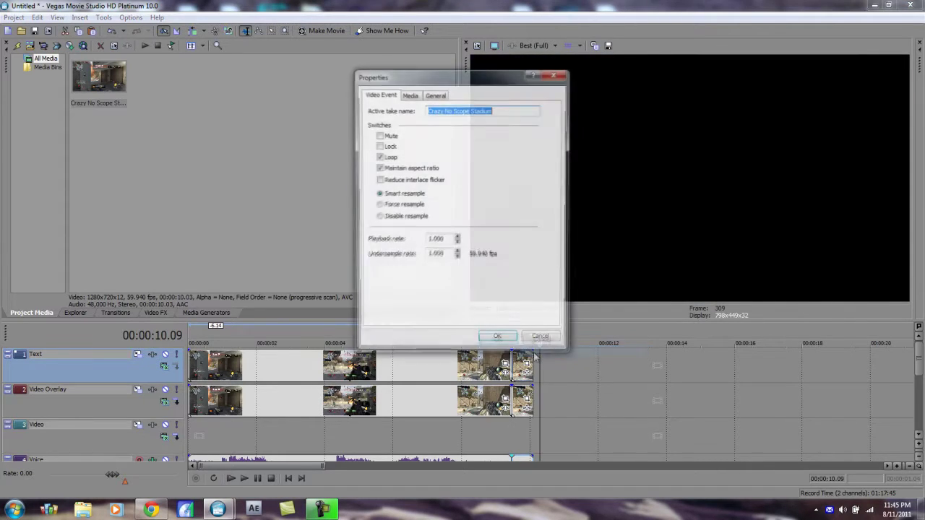
{"action": "left_click", "coordinate": [541, 339]}
{"action": "left_click", "coordinate": [514, 369]}
{"action": "right_click", "coordinate": [515, 370]}
{"action": "left_click", "coordinate": [542, 355]}
{"action": "left_click", "coordinate": [405, 216]}
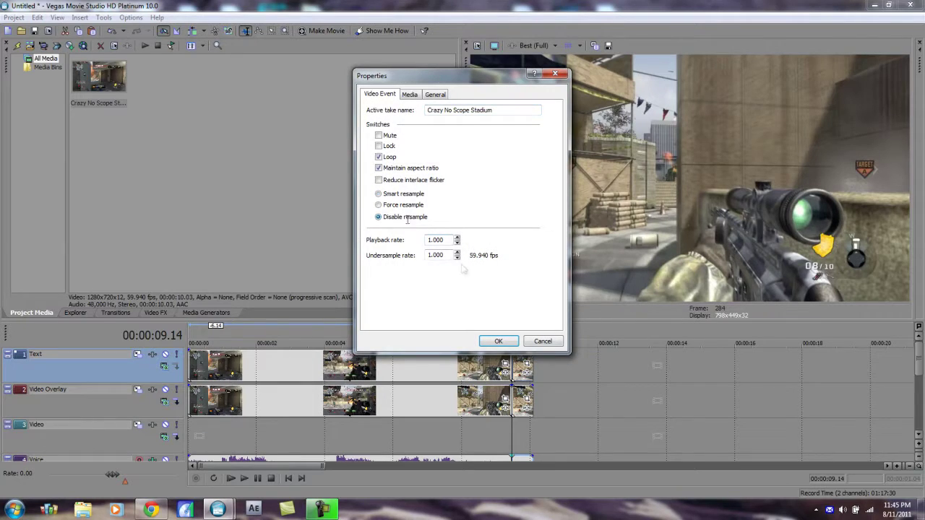
{"action": "left_click", "coordinate": [511, 344]}
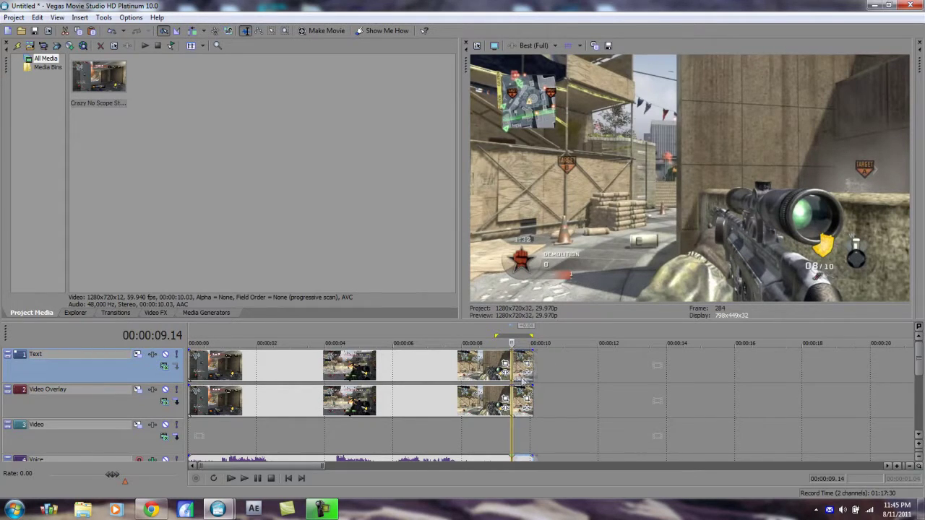
- Disable resampling in the Video Overlay event's properties
{"action": "right_click", "coordinate": [518, 394]}
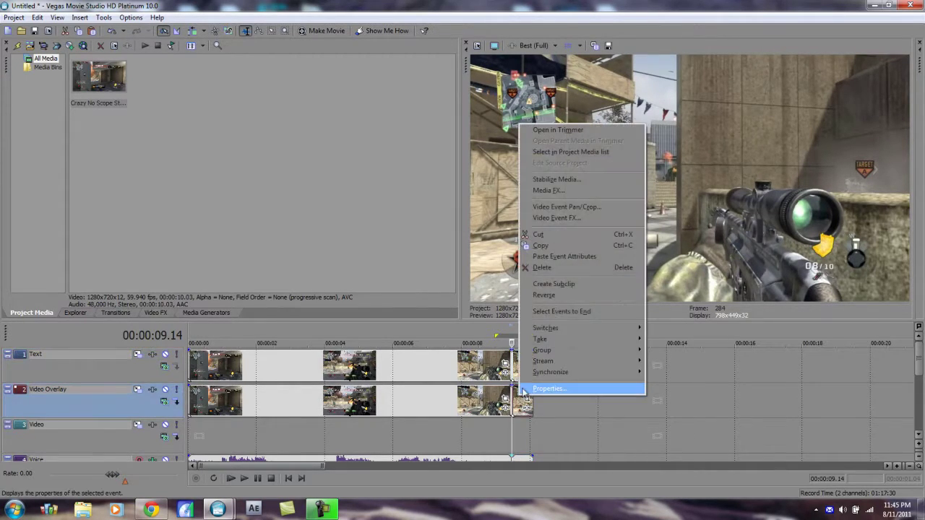
{"action": "left_click", "coordinate": [556, 386]}
{"action": "left_click", "coordinate": [403, 216]}
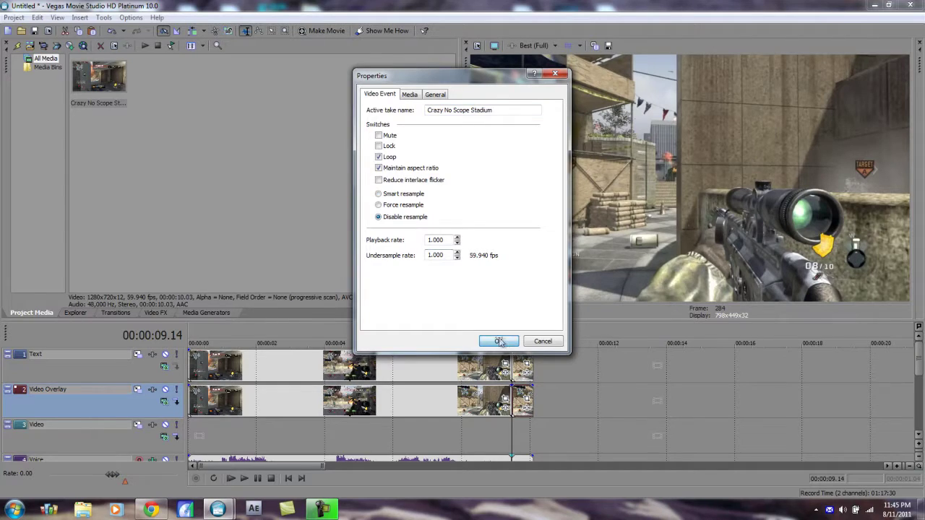
{"action": "left_click", "coordinate": [497, 337]}
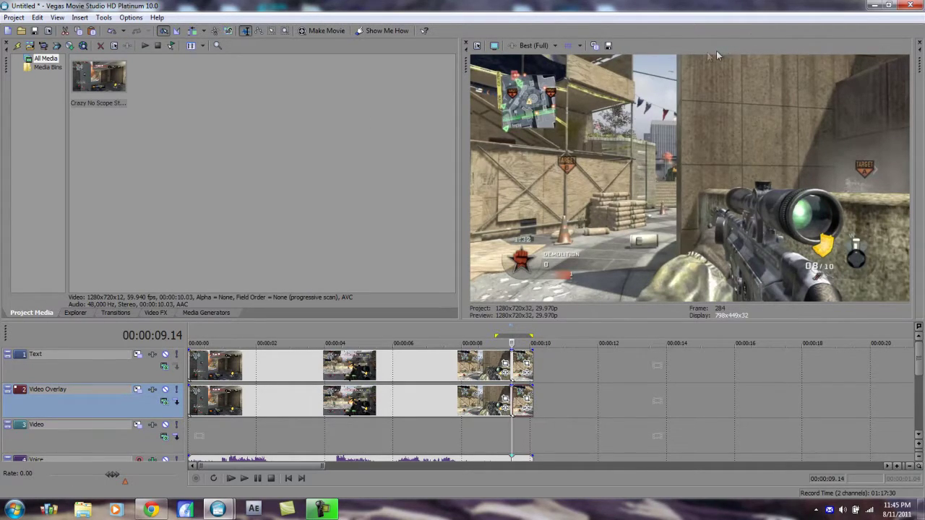
- Try the YouTube pan/crop preset on the event, then restore the default full-frame framing
{"action": "left_click", "coordinate": [528, 366]}
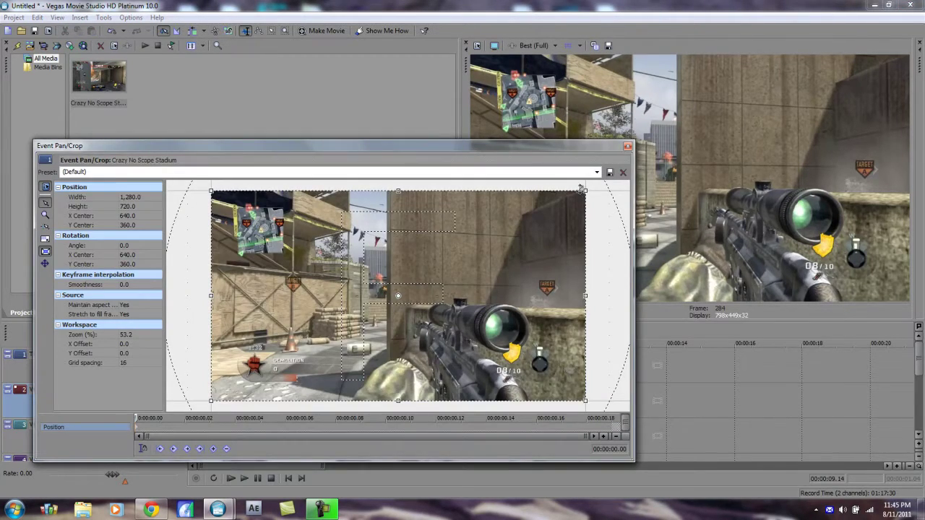
{"action": "left_click_drag", "start_coordinate": [580, 189], "coordinate": [583, 192]}
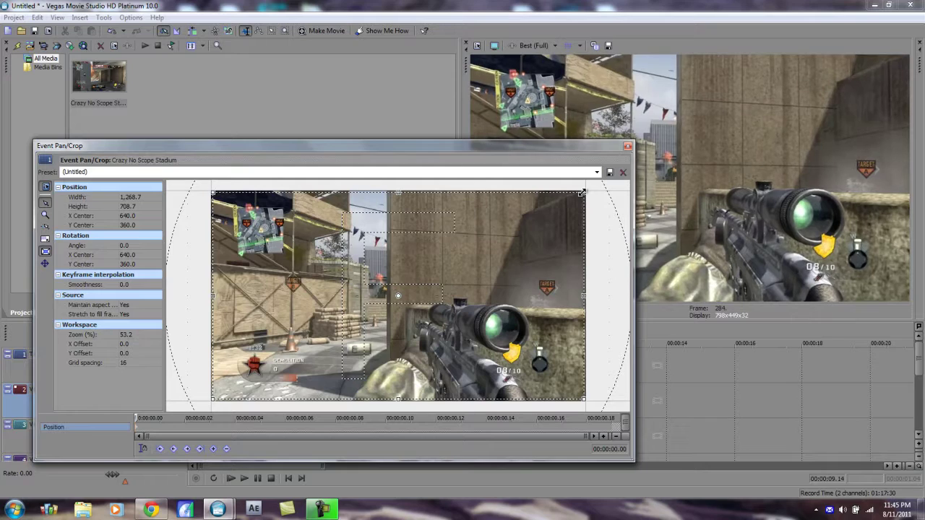
{"action": "left_click", "coordinate": [596, 174]}
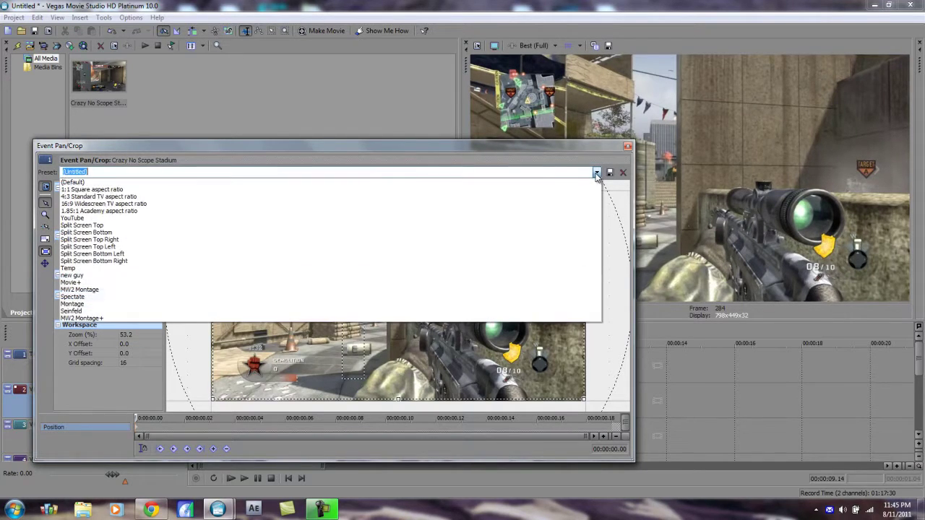
{"action": "left_click", "coordinate": [597, 210]}
{"action": "left_click", "coordinate": [596, 174]}
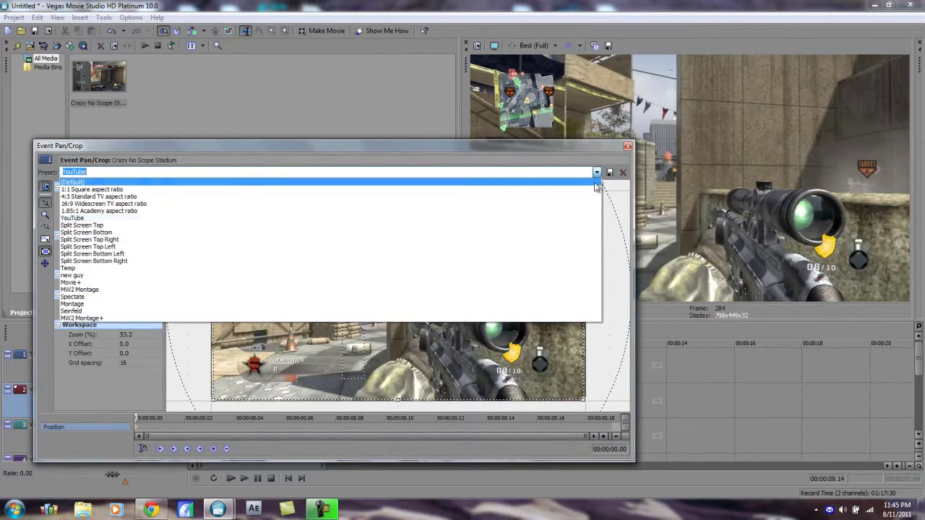
{"action": "left_click", "coordinate": [594, 182]}
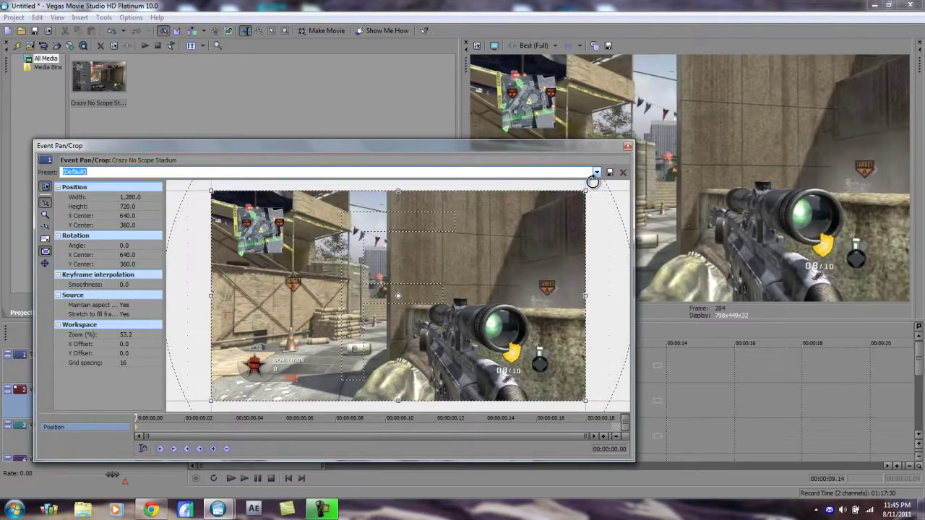
{"action": "left_click", "coordinate": [628, 146]}
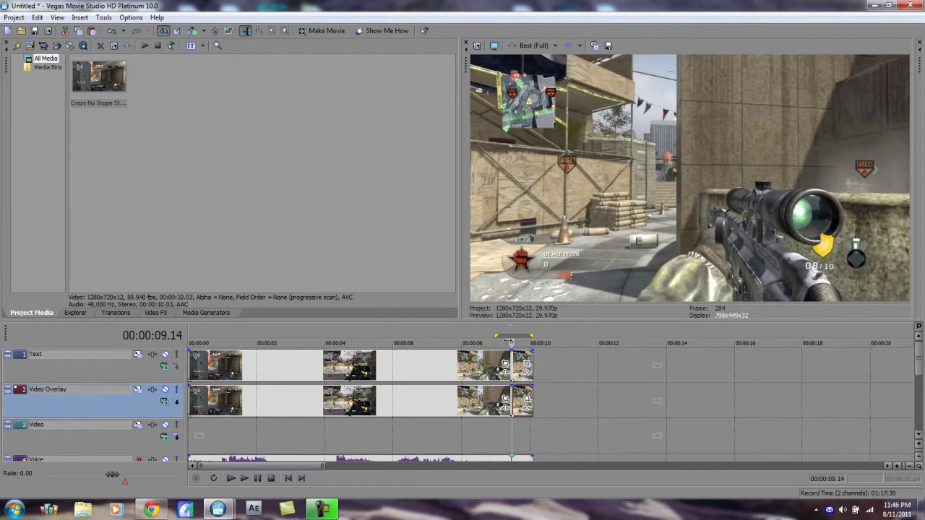
- Check the last event's pan/crop unchanged and bring up the preview quality choices
{"action": "left_click", "coordinate": [526, 363]}
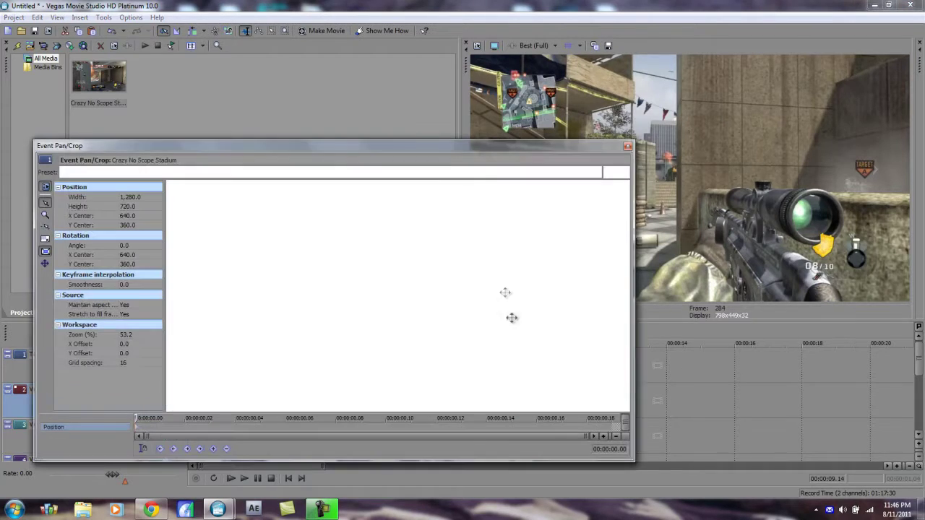
{"action": "left_click", "coordinate": [627, 146]}
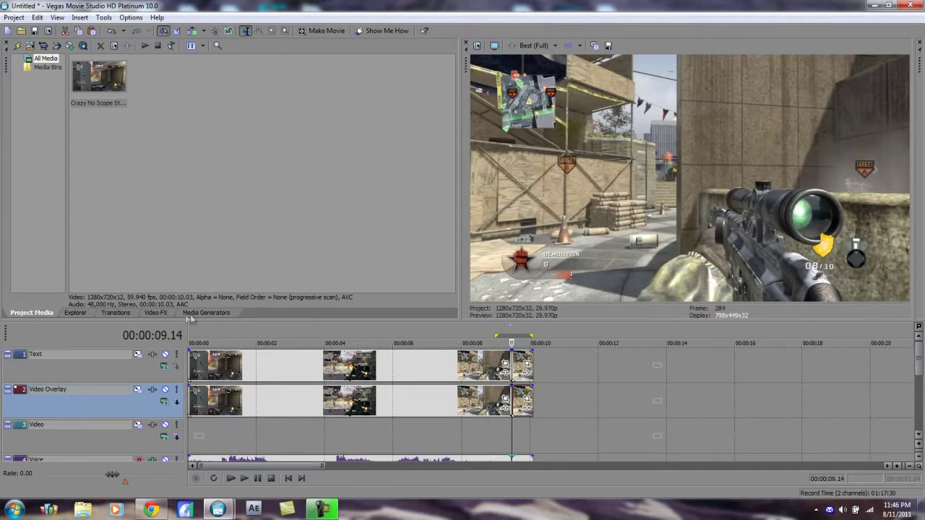
{"action": "left_click", "coordinate": [533, 45]}
- Set preview quality to Best (Full) and give the upper panes more height
{"action": "mouse_move", "coordinate": [563, 91]}
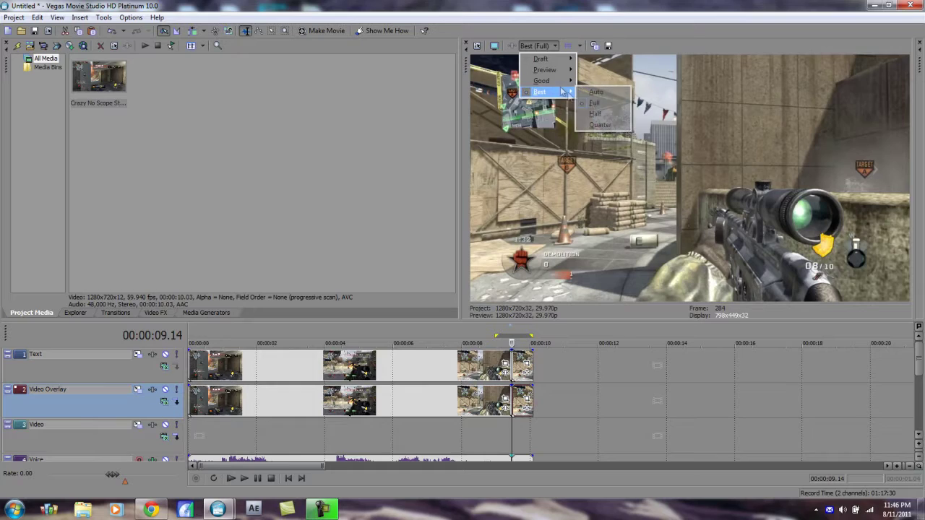
{"action": "left_click", "coordinate": [594, 103]}
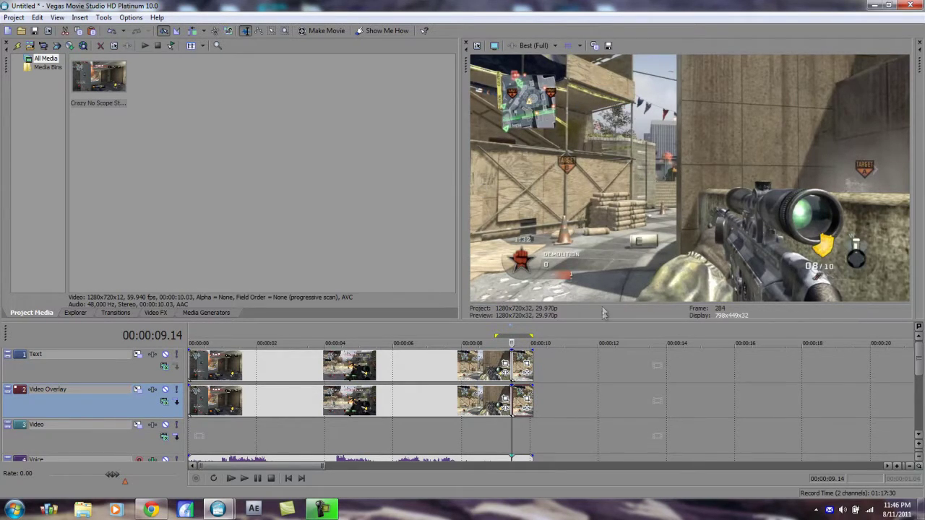
{"action": "left_click_drag", "start_coordinate": [603, 320], "coordinate": [606, 323]}
- Apply a Sharpen preset (0.000) to the gameplay clip event from Video FX
{"action": "left_click", "coordinate": [159, 318]}
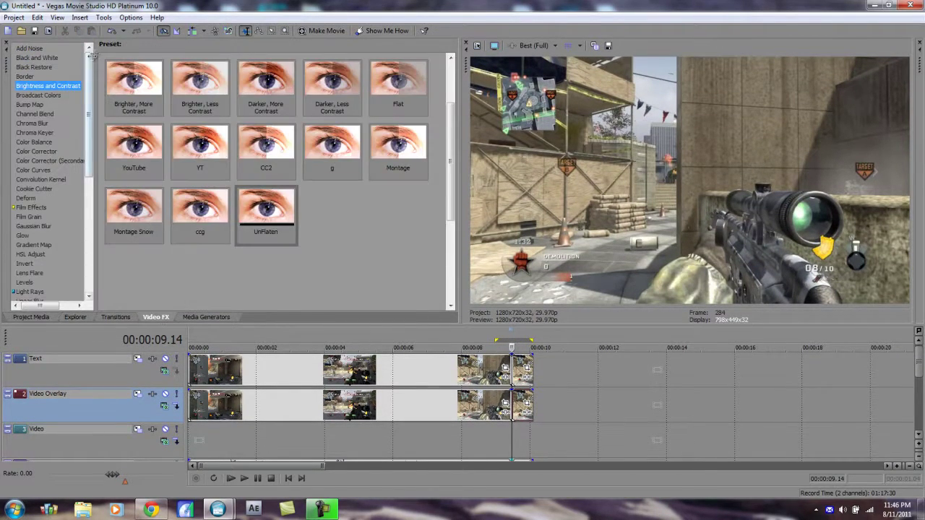
{"action": "scroll", "coordinate": [43, 181], "scroll_direction": "down", "scroll_amount": 10}
{"action": "left_click", "coordinate": [26, 209]}
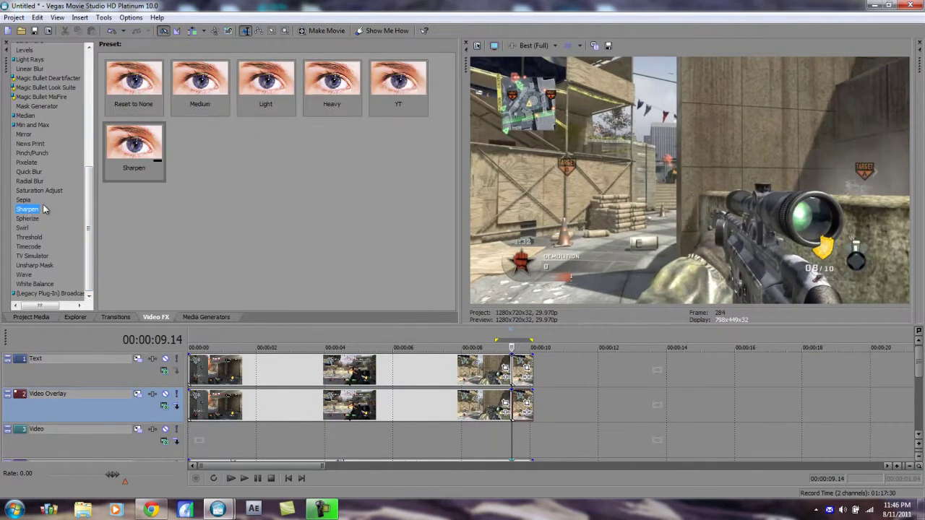
{"action": "left_click_drag", "start_coordinate": [139, 150], "coordinate": [522, 373]}
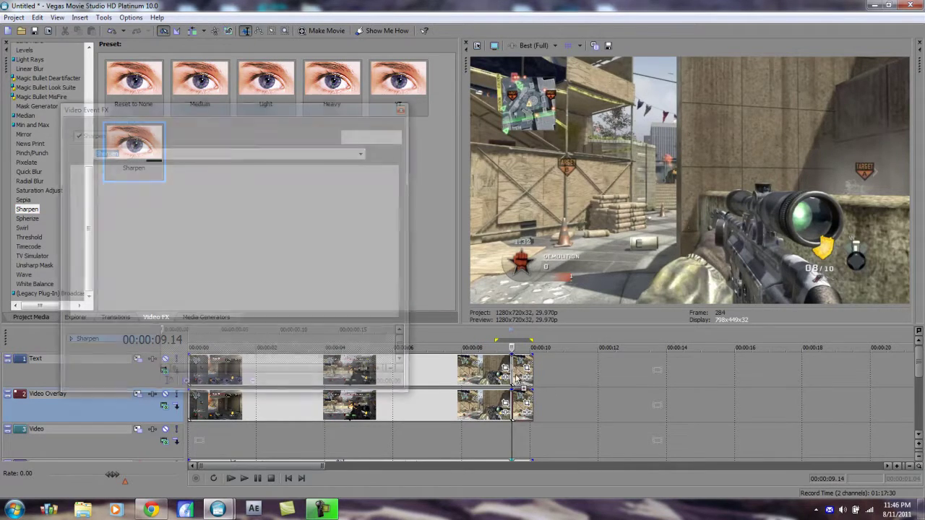
{"action": "left_click_drag", "start_coordinate": [201, 113], "coordinate": [430, 157]}
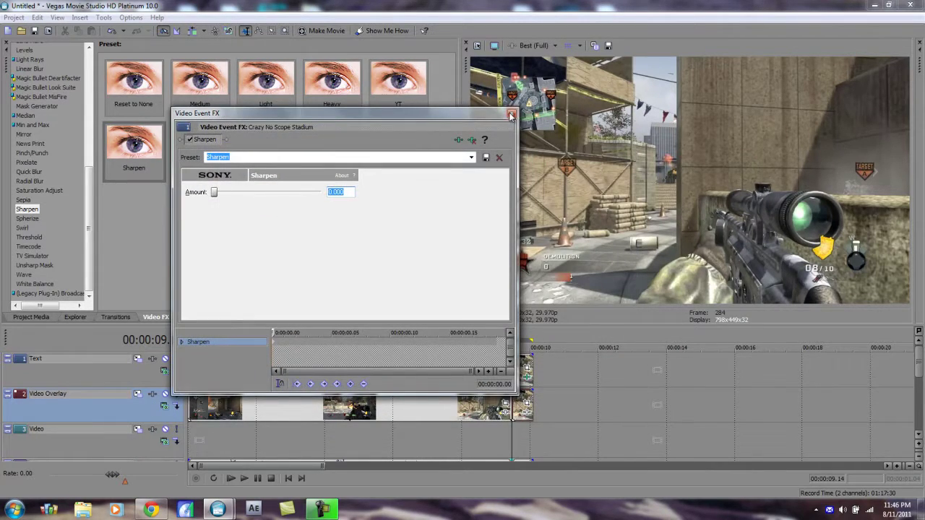
{"action": "left_click", "coordinate": [511, 115]}
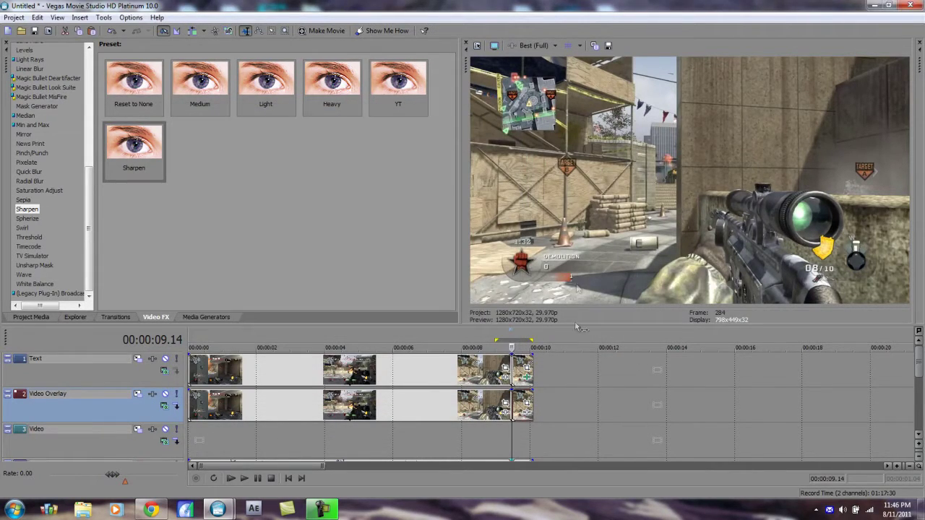
{"action": "left_click", "coordinate": [518, 374]}
- Add the Saturation Adjust CC2 preset to the clip event
{"action": "mouse_move", "coordinate": [513, 373]}
{"action": "left_mouse_down"}
{"action": "mouse_move", "coordinate": [533, 374]}
{"action": "mouse_move", "coordinate": [517, 375]}
{"action": "left_mouse_up"}
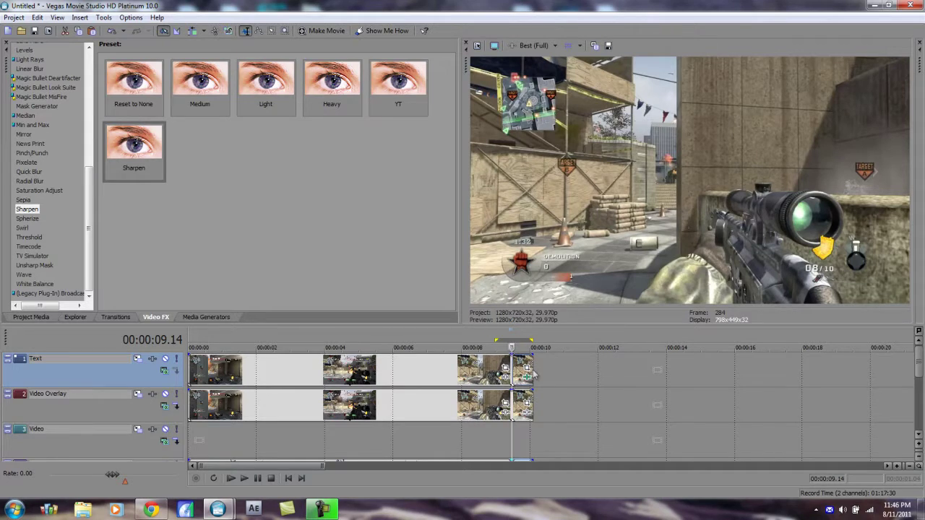
{"action": "left_click", "coordinate": [52, 190]}
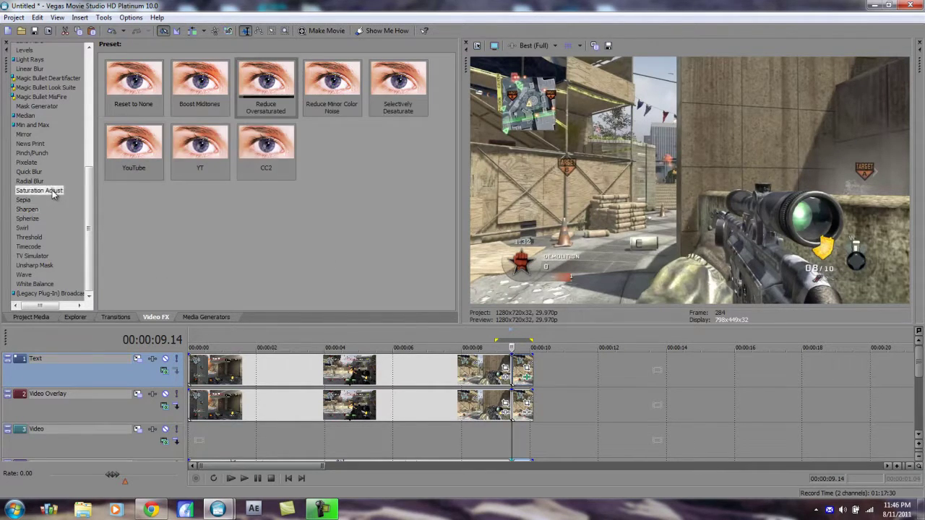
{"action": "left_click_drag", "start_coordinate": [266, 149], "coordinate": [519, 370]}
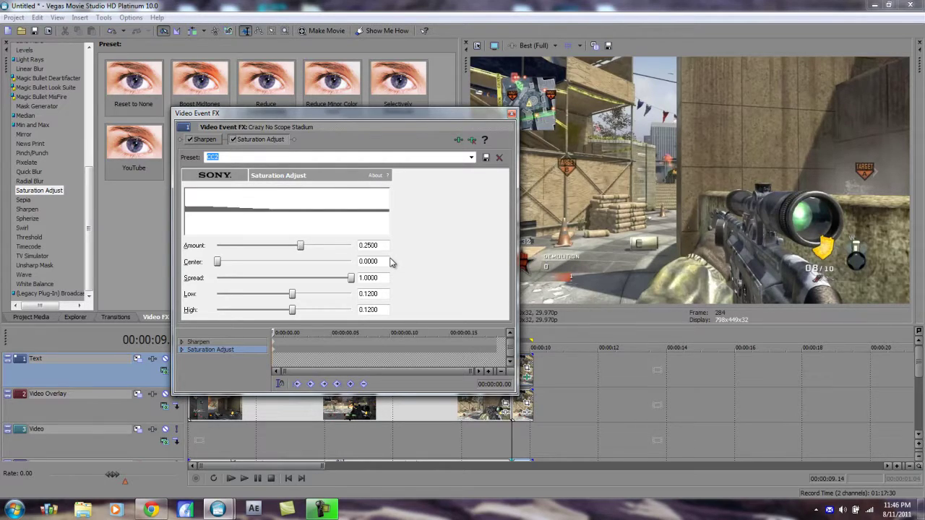
{"action": "left_click", "coordinate": [512, 114]}
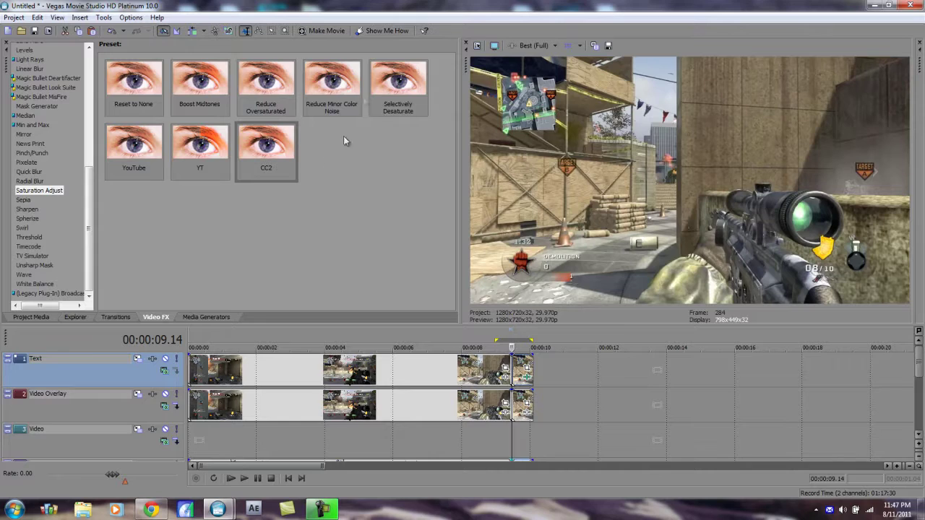
- Add the Saturation Adjust Reduce Oversaturated Colors preset to the same event
{"action": "left_click", "coordinate": [270, 85]}
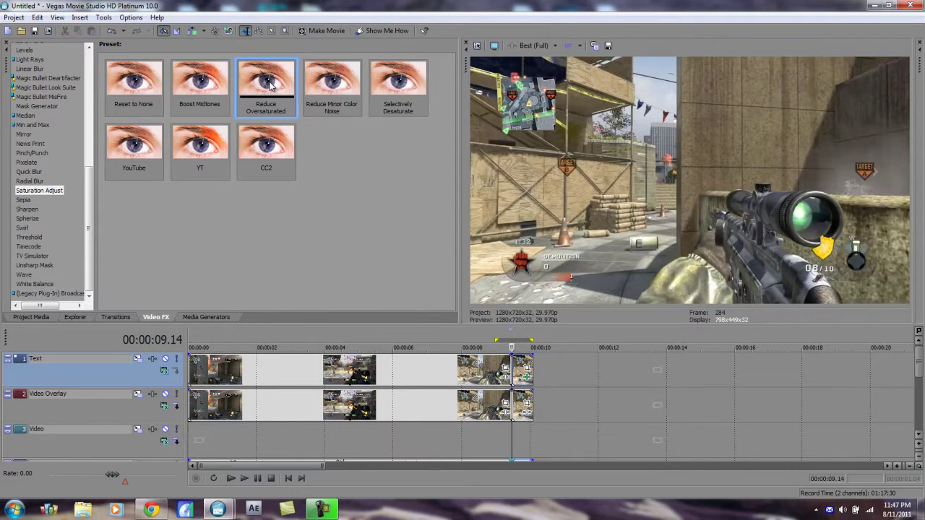
{"action": "left_click_drag", "start_coordinate": [279, 85], "coordinate": [526, 370]}
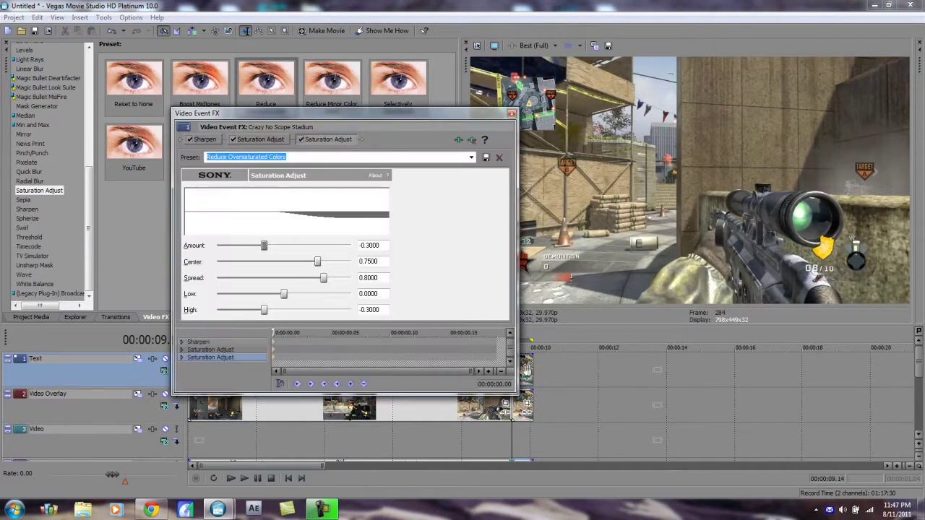
{"action": "left_click", "coordinate": [512, 114]}
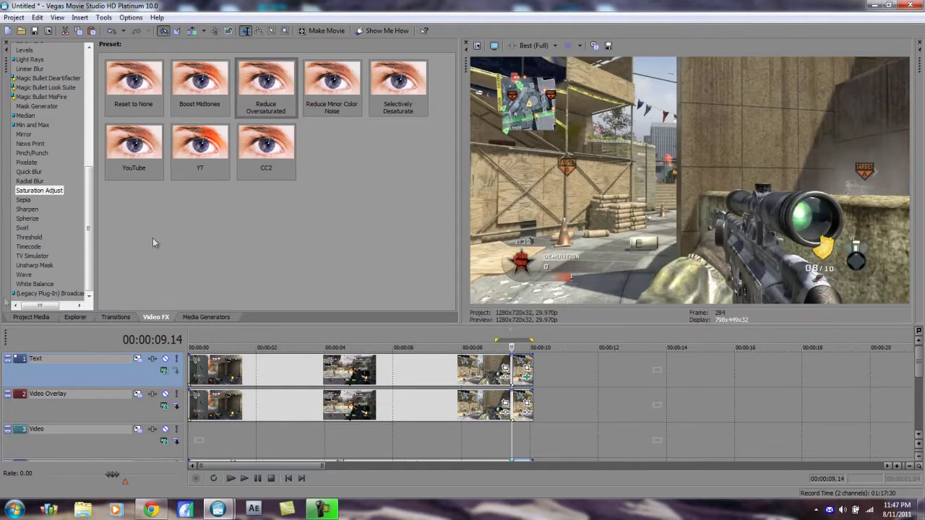
- Apply the Brightness and Contrast UnFlaten preset (brightness -0.05, contrast 0.10) to the clip
{"action": "scroll", "coordinate": [90, 235], "scroll_direction": "up", "scroll_amount": 1}
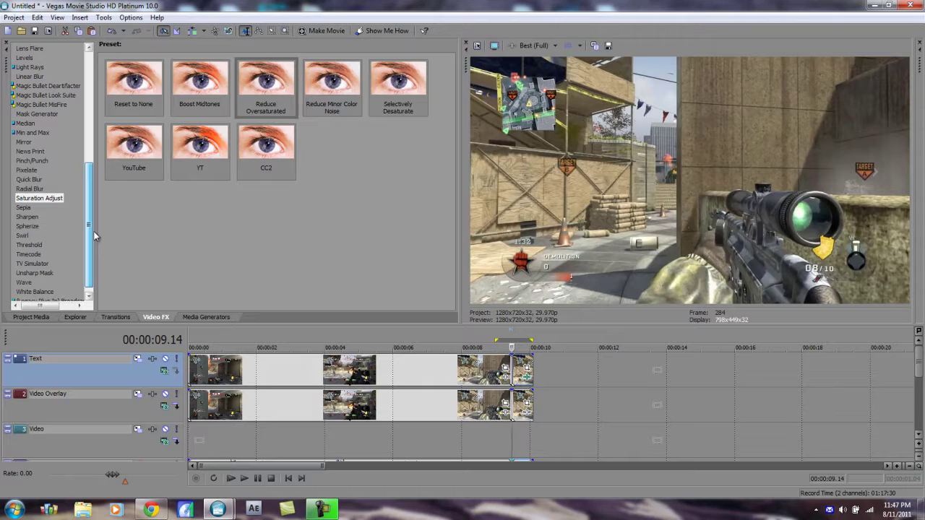
{"action": "scroll", "coordinate": [94, 228], "scroll_direction": "up", "scroll_amount": 2}
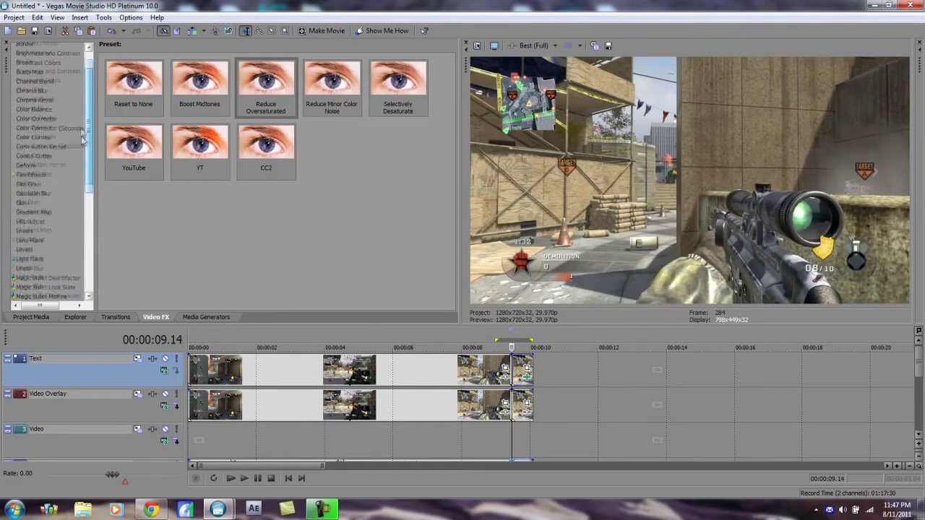
{"action": "scroll", "coordinate": [80, 118], "scroll_direction": "up", "scroll_amount": 2}
{"action": "left_click", "coordinate": [61, 87]}
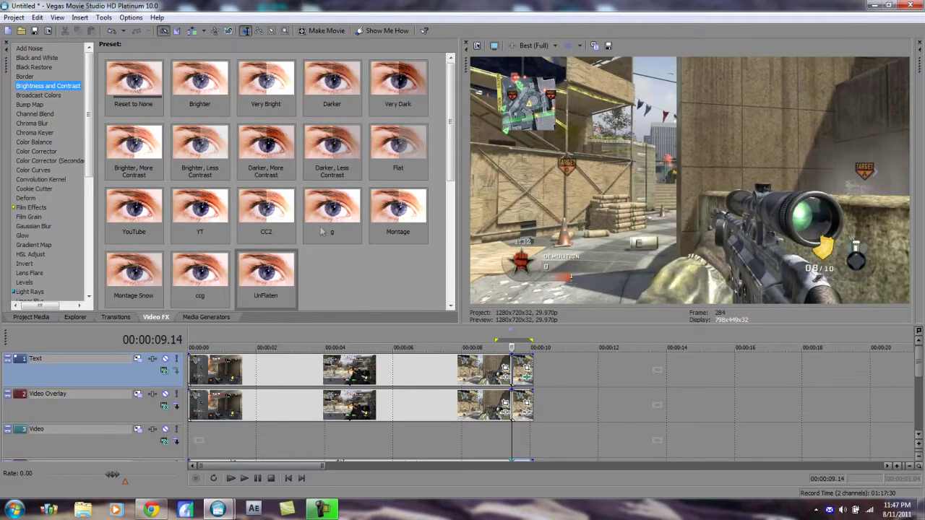
{"action": "left_click_drag", "start_coordinate": [266, 273], "coordinate": [523, 381]}
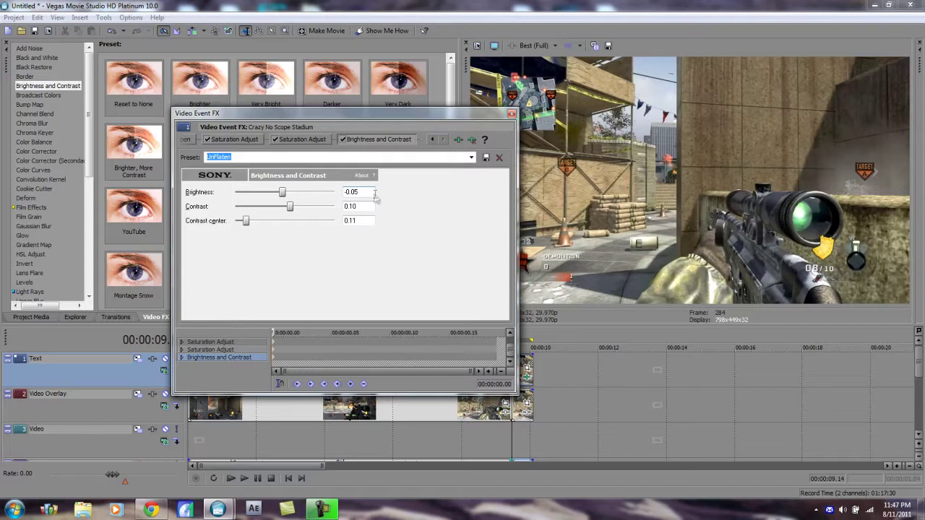
{"action": "left_click", "coordinate": [512, 114]}
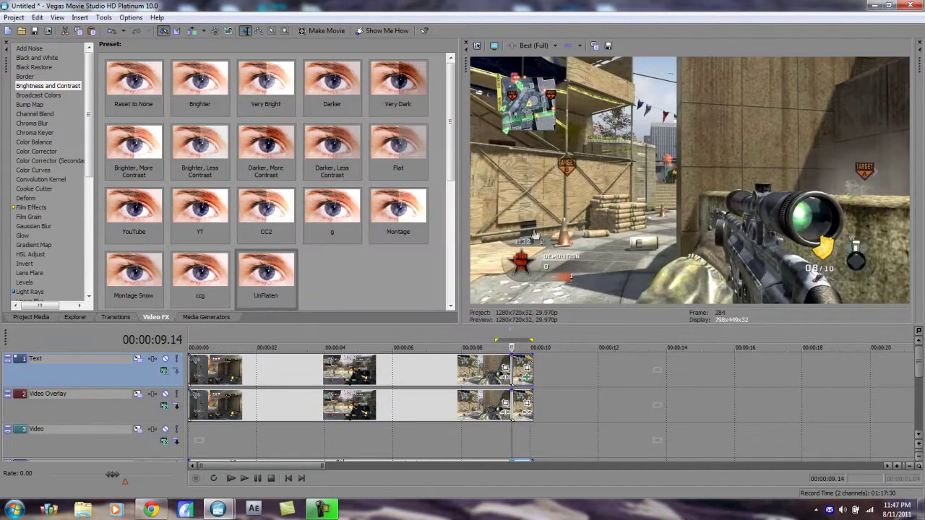
- Drag the last Text-track event's right edge a few frames further to lengthen it
{"action": "left_click_drag", "start_coordinate": [533, 370], "coordinate": [521, 377]}
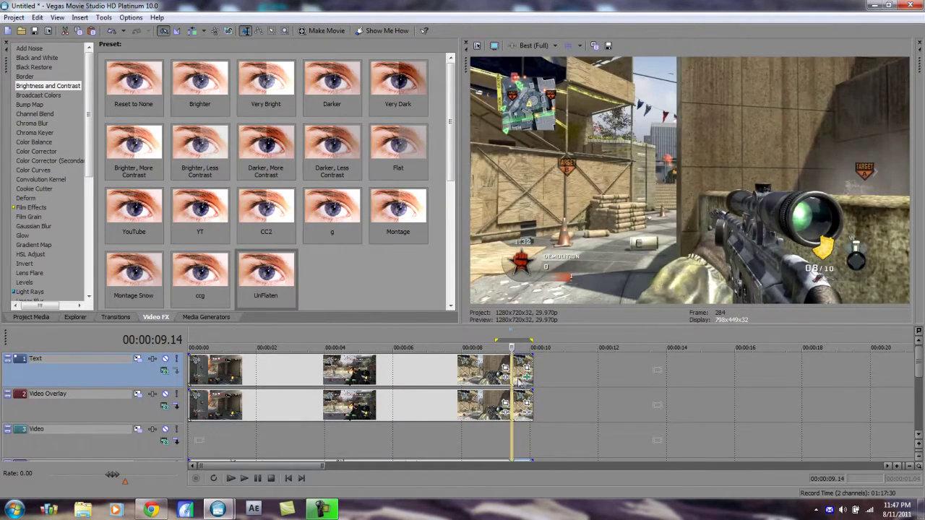
{"action": "left_click_drag", "start_coordinate": [518, 381], "coordinate": [521, 384]}
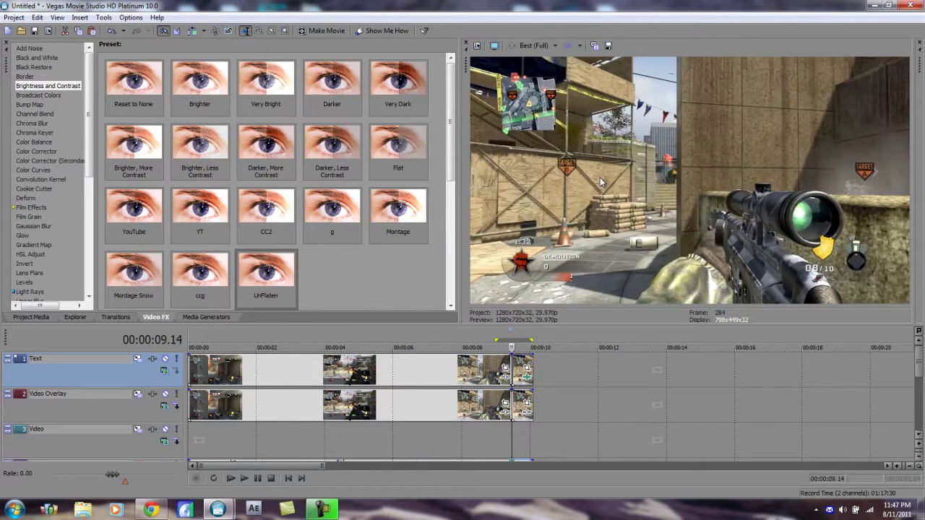
{"action": "left_click", "coordinate": [476, 47]}
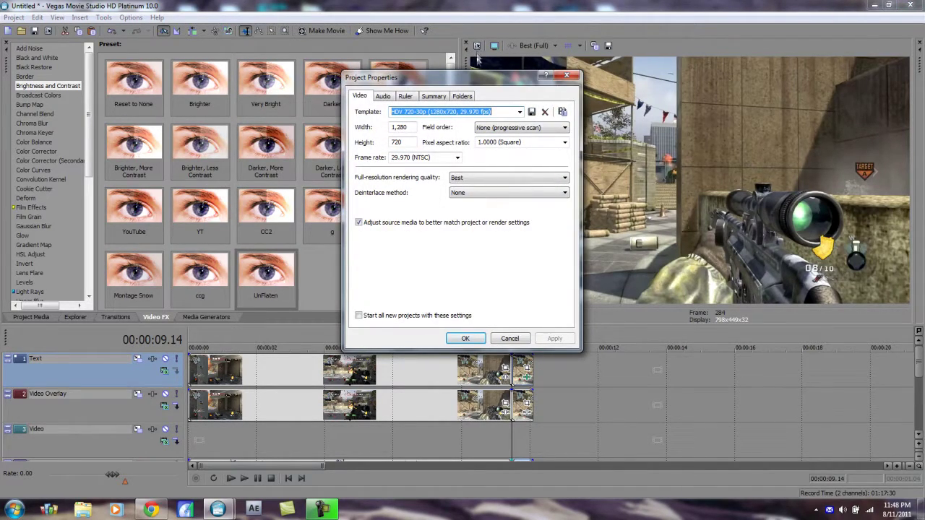
- Apply the YouTube 1280x720, 59.940 fps template with Best quality and no deinterlacing
{"action": "left_click", "coordinate": [519, 112]}
{"action": "left_click", "coordinate": [483, 258]}
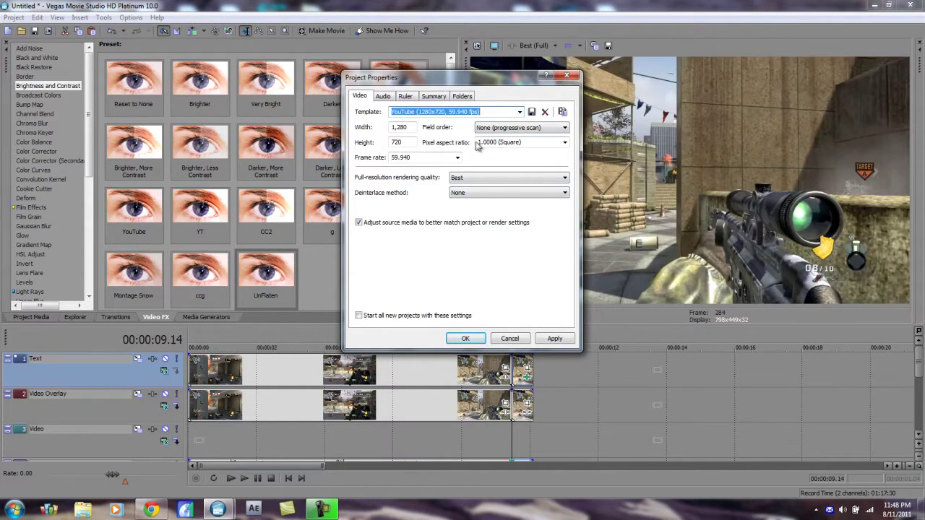
{"action": "left_click", "coordinate": [501, 112]}
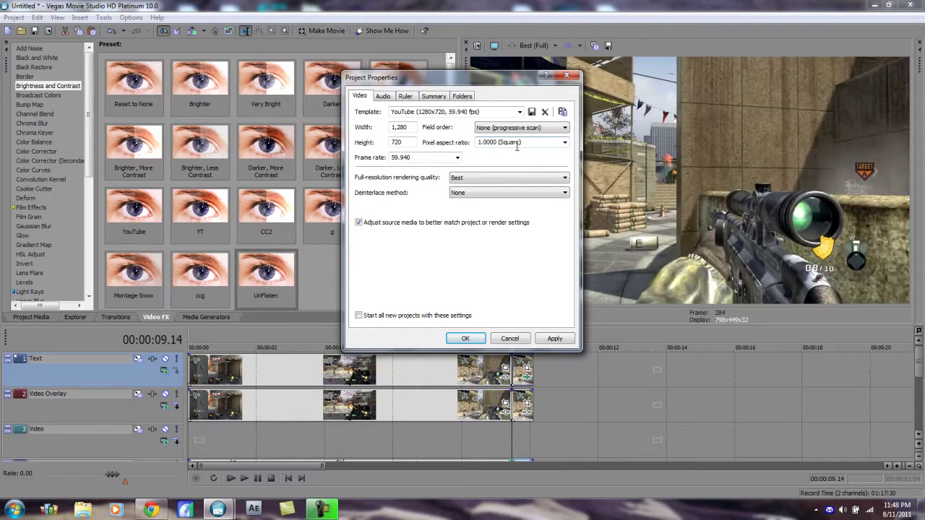
{"action": "left_click", "coordinate": [457, 158]}
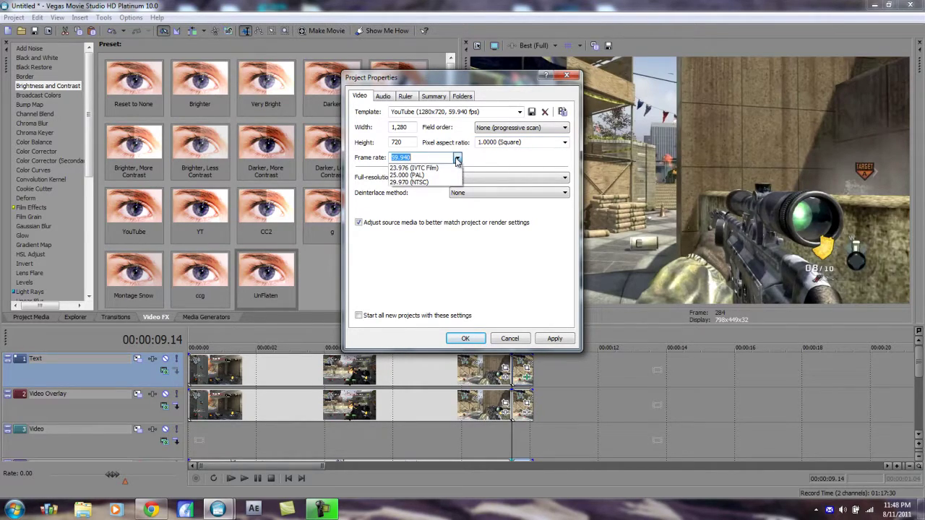
{"action": "left_click", "coordinate": [457, 159]}
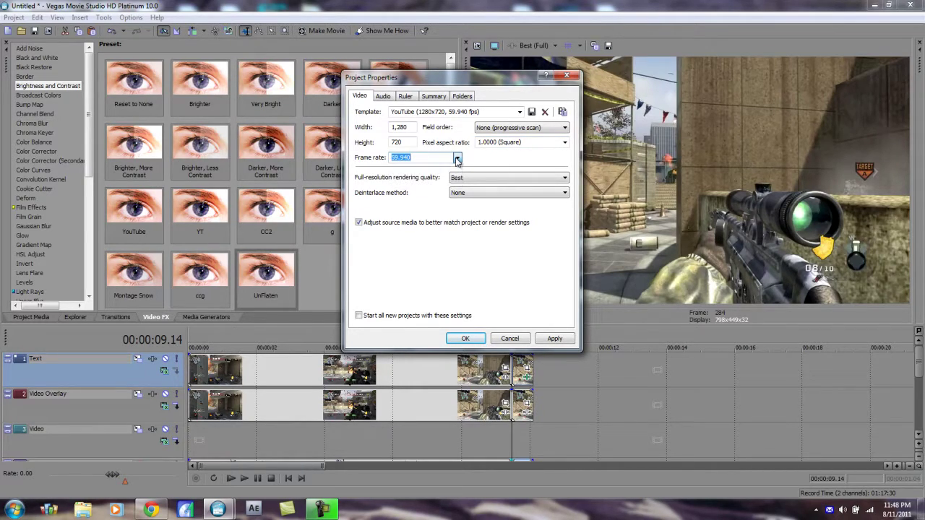
{"action": "left_click", "coordinate": [489, 180]}
{"action": "left_click", "coordinate": [490, 179]}
{"action": "left_click", "coordinate": [494, 193]}
{"action": "left_click", "coordinate": [476, 202]}
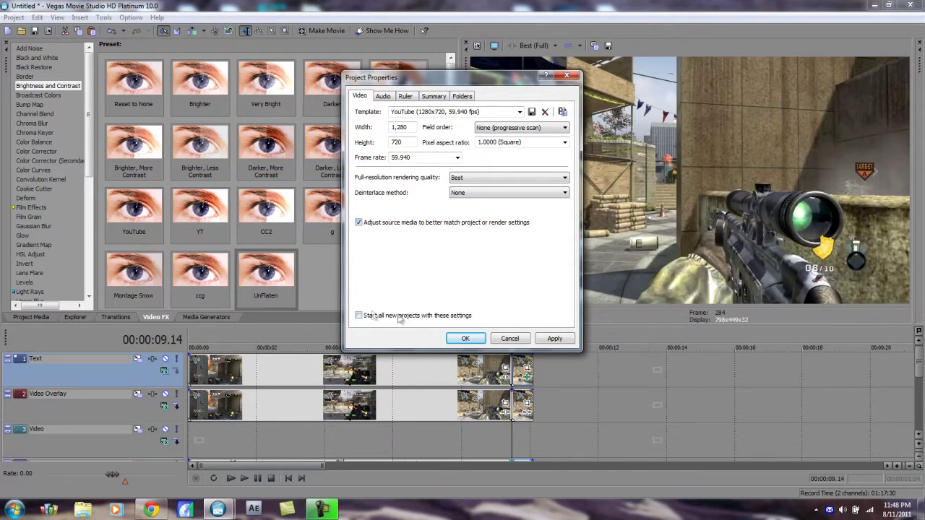
{"action": "left_click", "coordinate": [468, 338]}
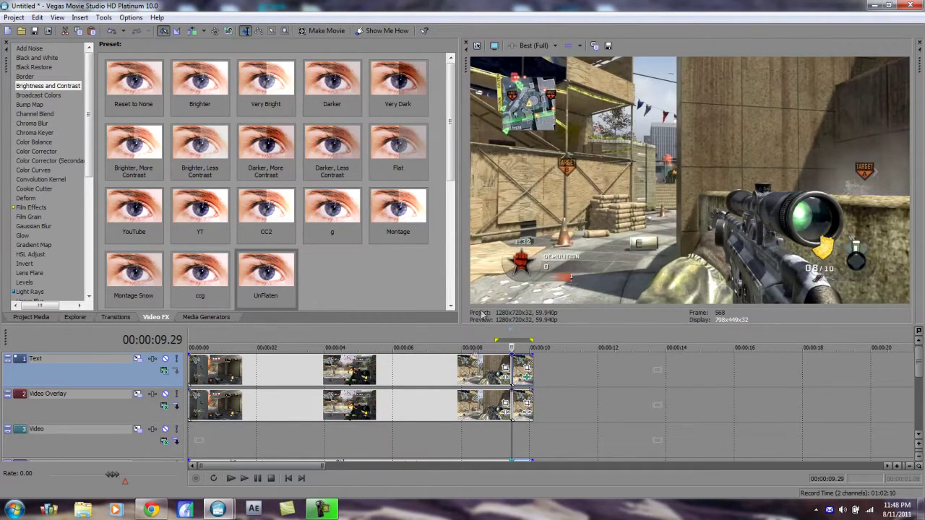
- Select 00:00:09.29–09.54 on the timeline as the export region and open Render As
{"action": "left_click", "coordinate": [535, 435]}
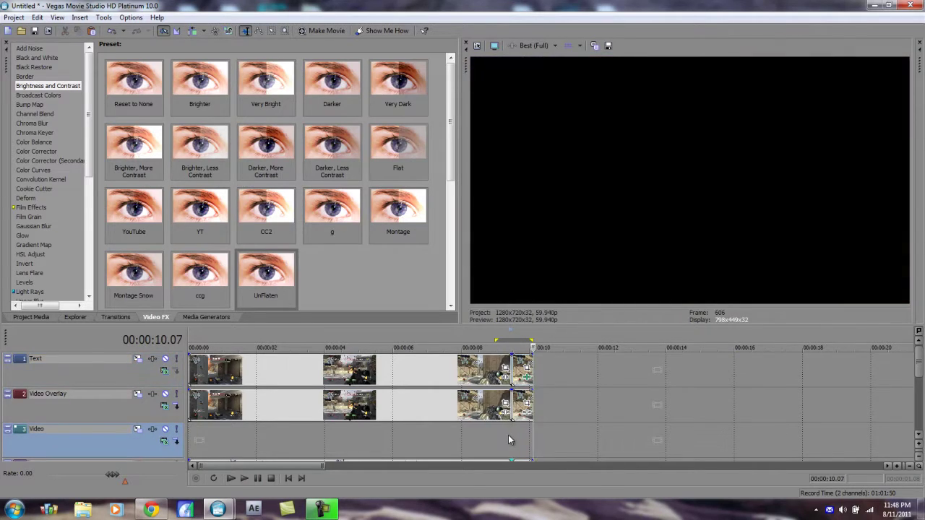
{"action": "left_click", "coordinate": [510, 439]}
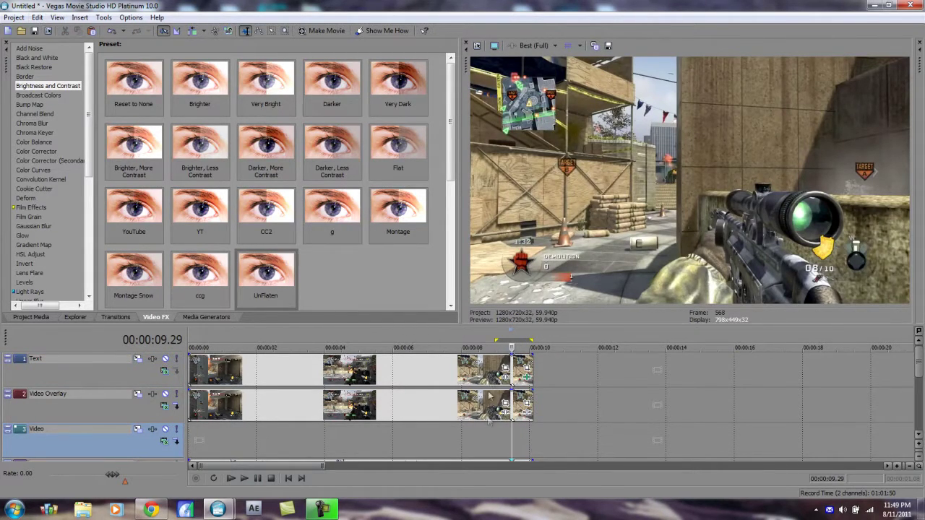
{"action": "left_click", "coordinate": [518, 437]}
{"action": "left_click_drag", "start_coordinate": [515, 437], "coordinate": [527, 436]}
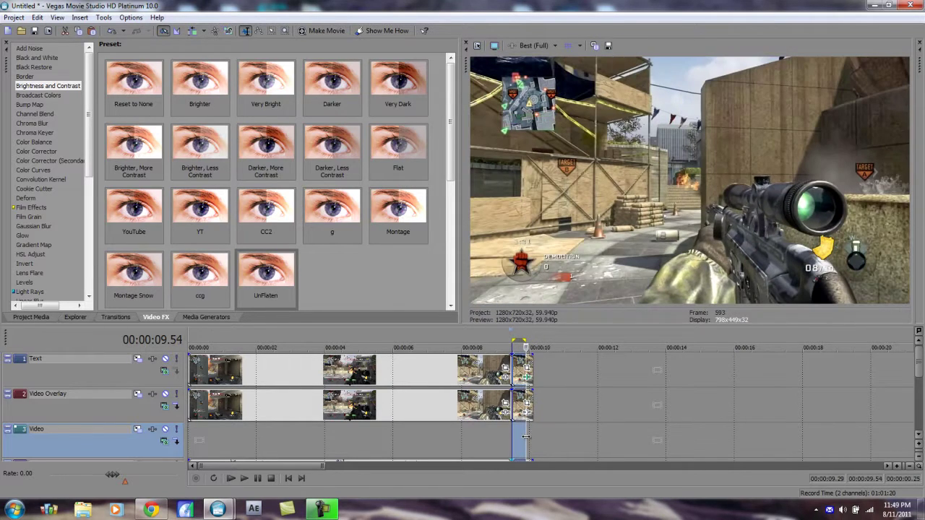
{"action": "left_click", "coordinate": [7, 16]}
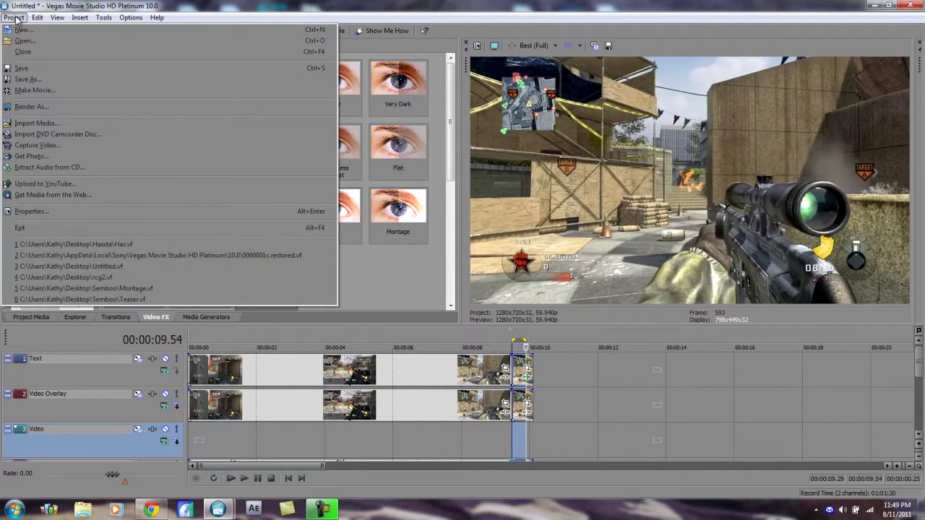
{"action": "left_click", "coordinate": [110, 106]}
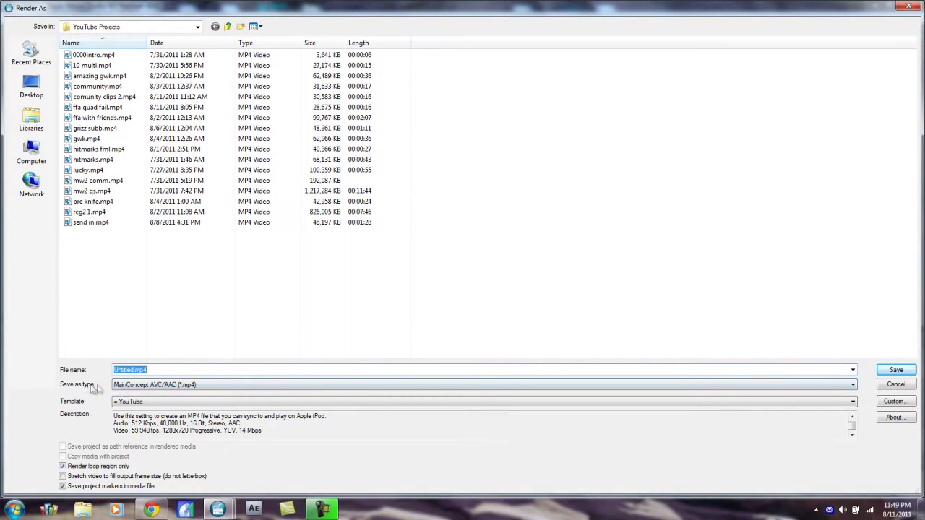
- Render to the Desktop as MainConcept AVC/AAC (*.mp4) and open the YouTube template's custom settings
{"action": "left_click", "coordinate": [32, 86]}
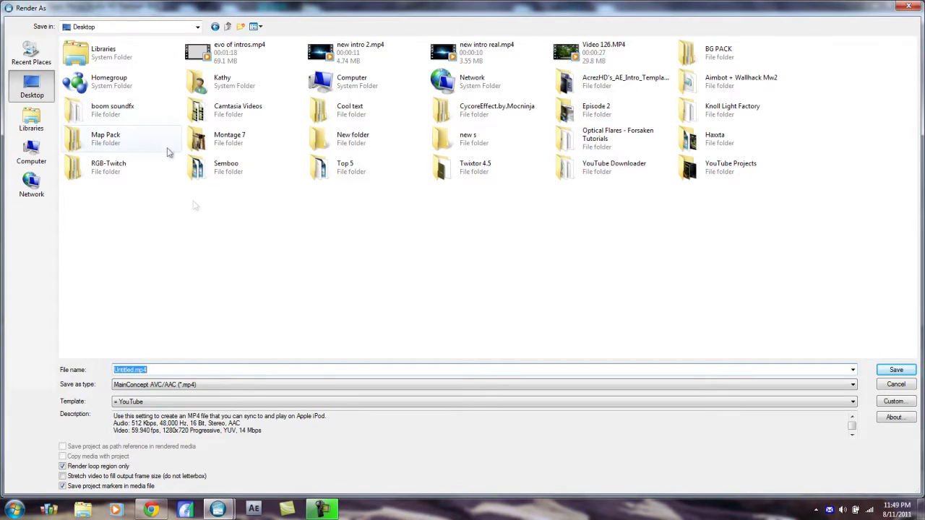
{"action": "left_click", "coordinate": [172, 385]}
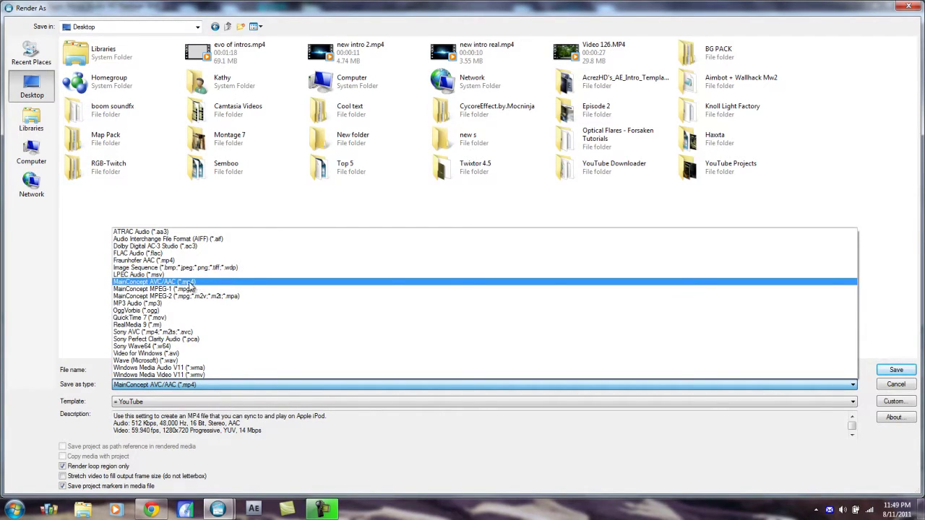
{"action": "left_click", "coordinate": [189, 284]}
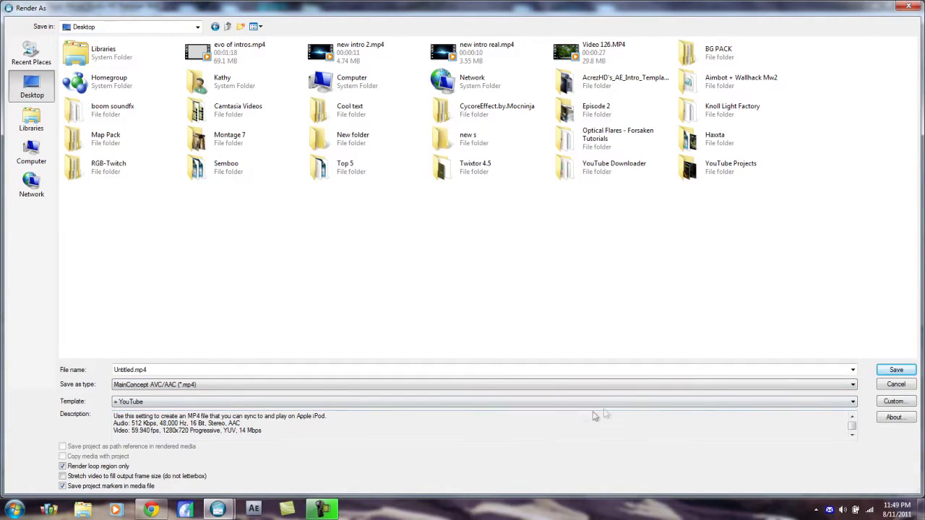
{"action": "left_click", "coordinate": [891, 402]}
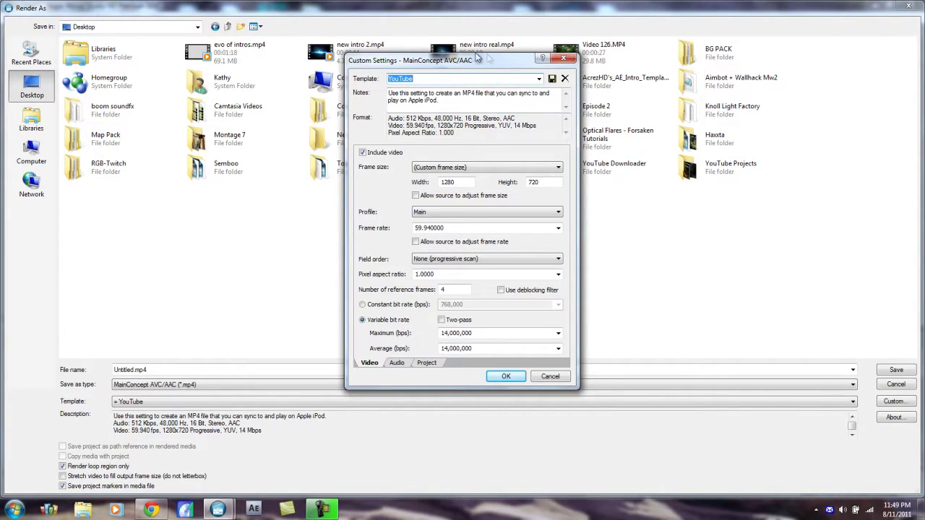
{"action": "left_click", "coordinate": [539, 79]}
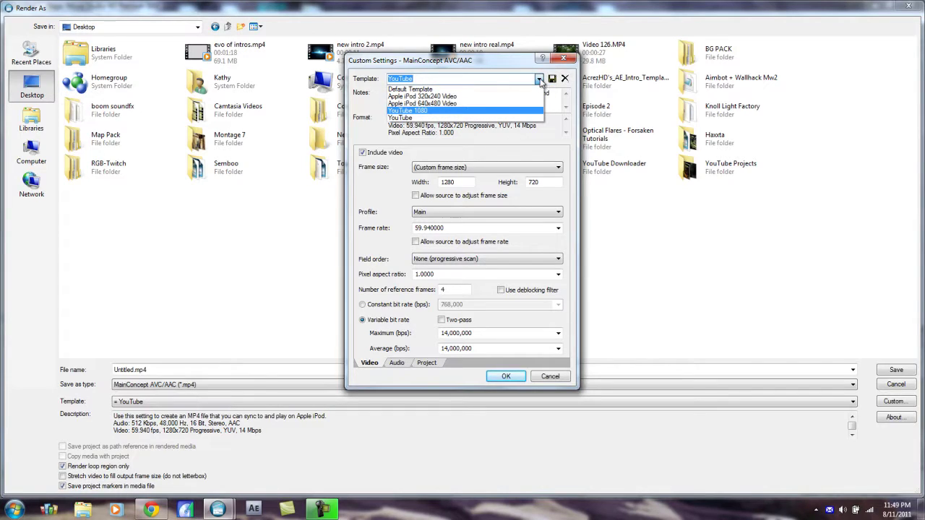
{"action": "left_click", "coordinate": [539, 80]}
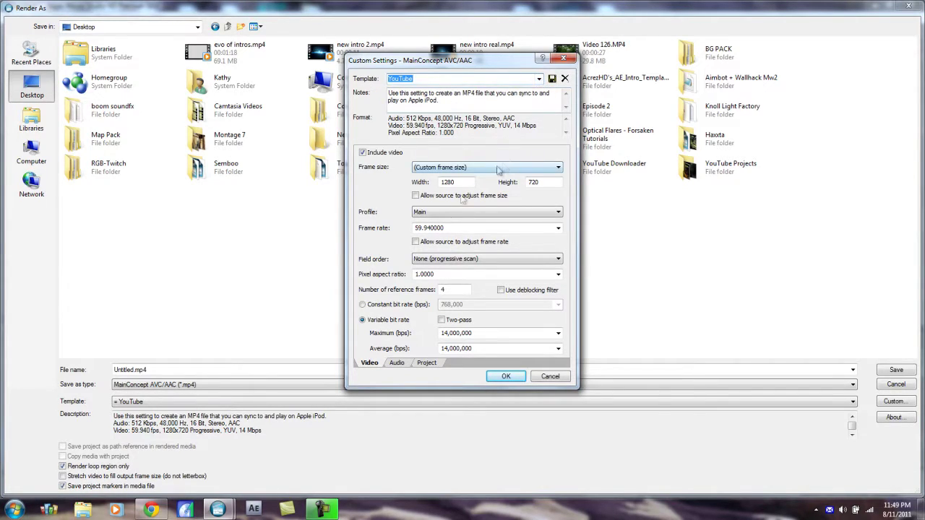
{"action": "left_click", "coordinate": [477, 168]}
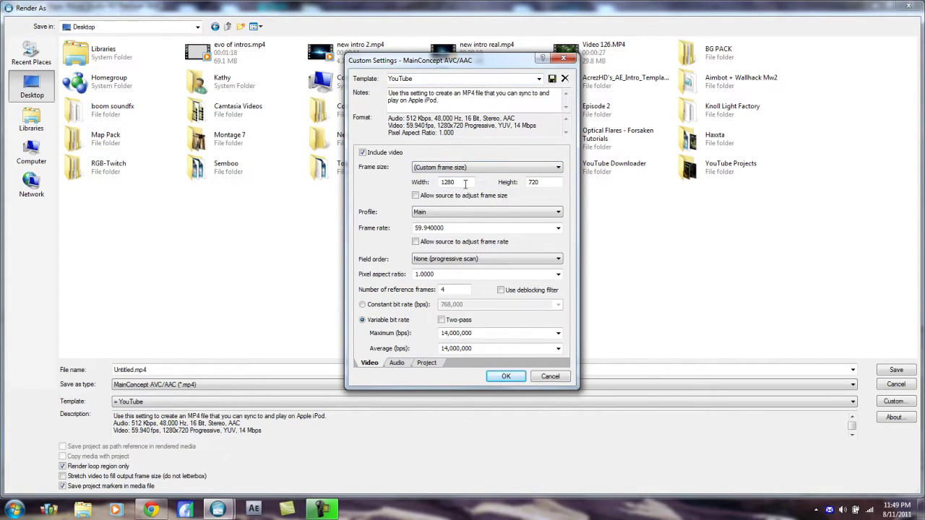
{"action": "left_click", "coordinate": [465, 183]}
{"action": "left_click", "coordinate": [437, 213]}
{"action": "left_click", "coordinate": [558, 228]}
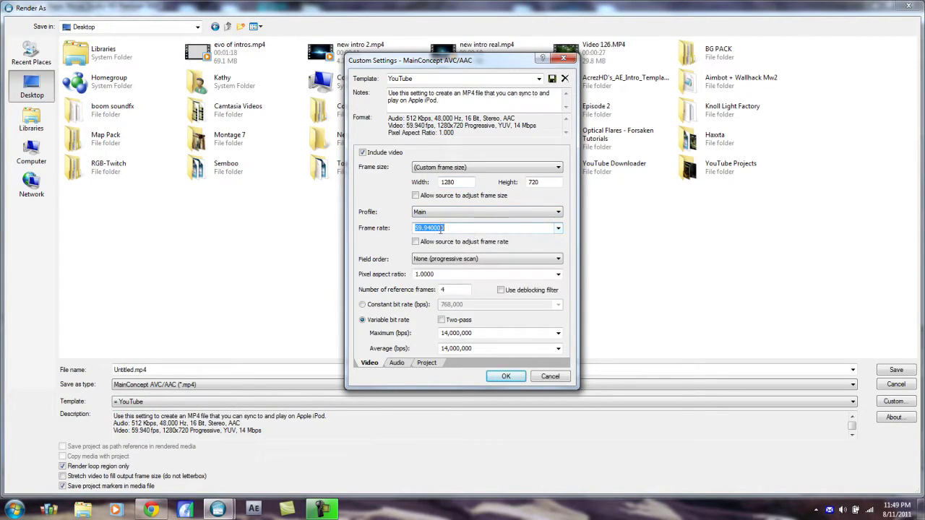
{"action": "left_click", "coordinate": [449, 242]}
{"action": "left_click", "coordinate": [415, 243]}
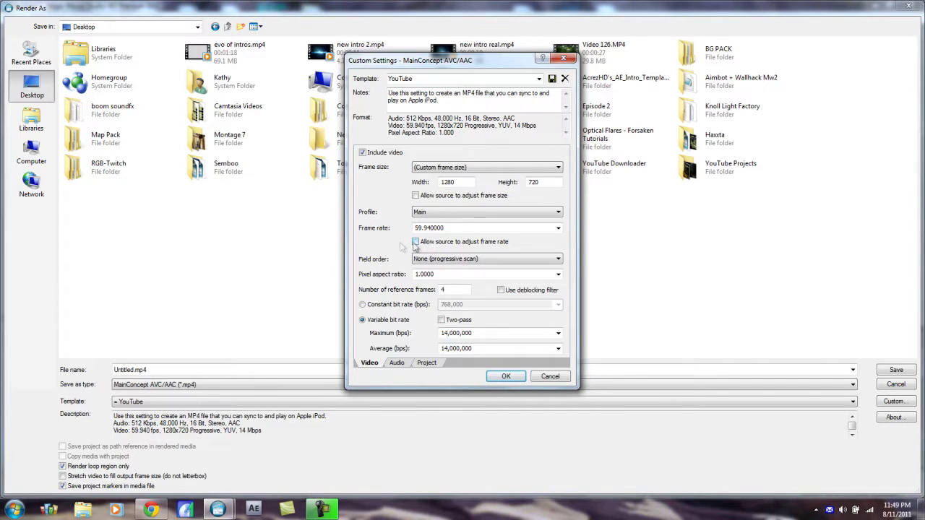
{"action": "left_click", "coordinate": [399, 364]}
- Keep the audio sample rate at 48,000 Hz and the bit rate at 512,000 bps
{"action": "left_click", "coordinate": [447, 167]}
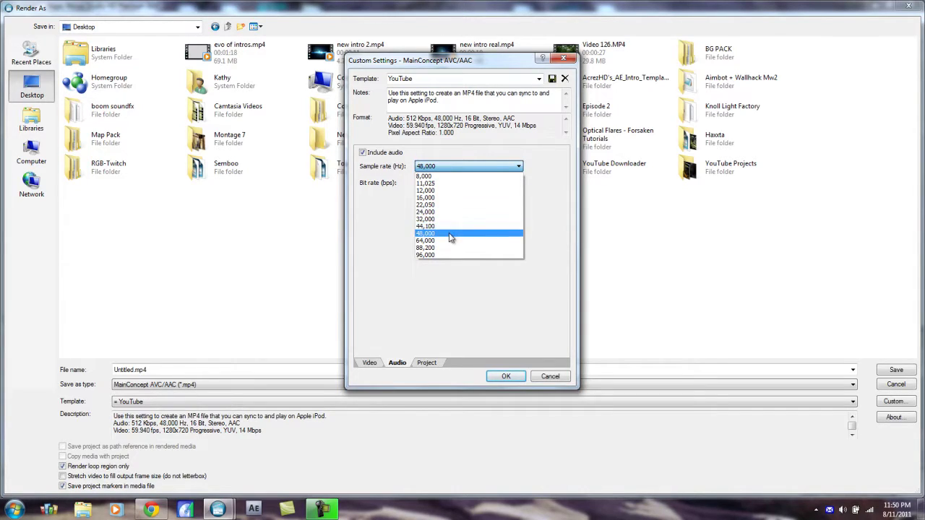
{"action": "left_click", "coordinate": [462, 282]}
{"action": "left_click", "coordinate": [458, 183]}
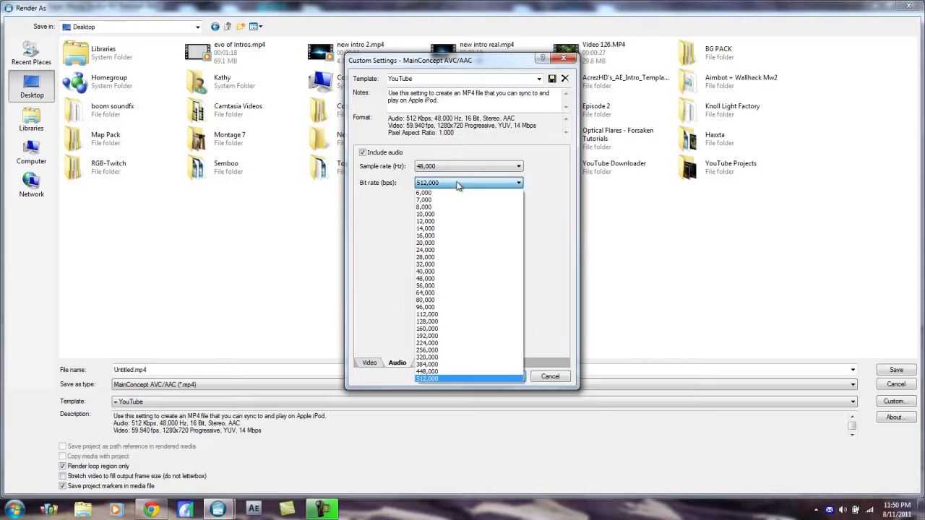
{"action": "left_click", "coordinate": [457, 184]}
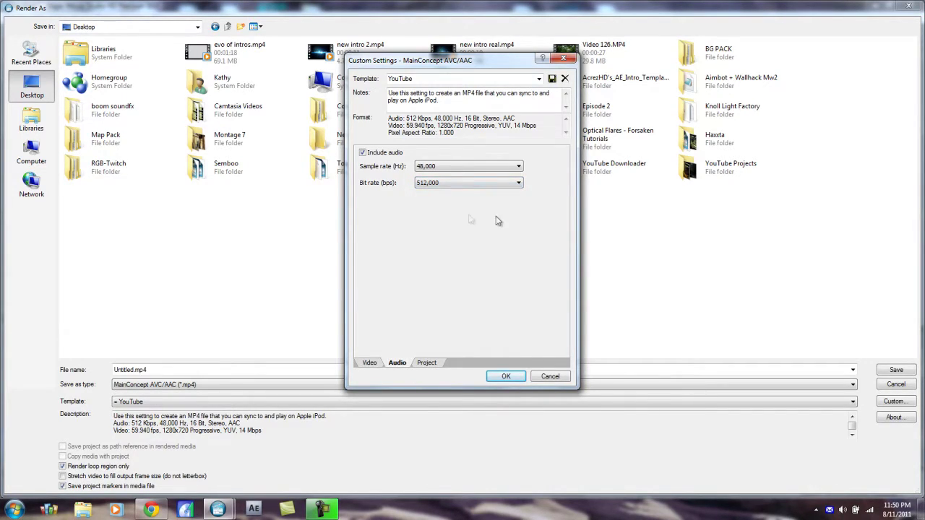
- Set the project's video rendering quality to Best
{"action": "left_click", "coordinate": [429, 364]}
{"action": "left_click", "coordinate": [442, 157]}
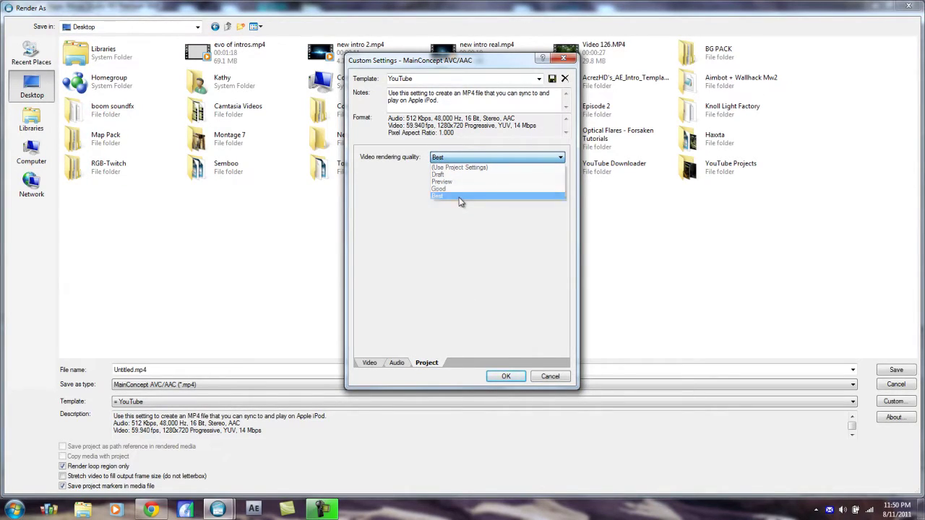
{"action": "left_click", "coordinate": [459, 196]}
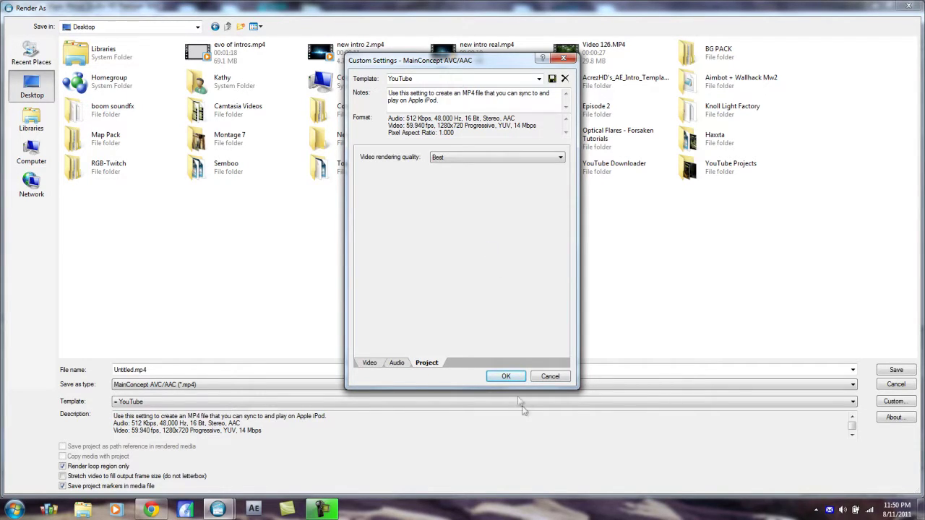
- Accept the custom YouTube settings, then select the Video track with the cursor at 00:00:02.31
{"action": "left_click", "coordinate": [498, 377]}
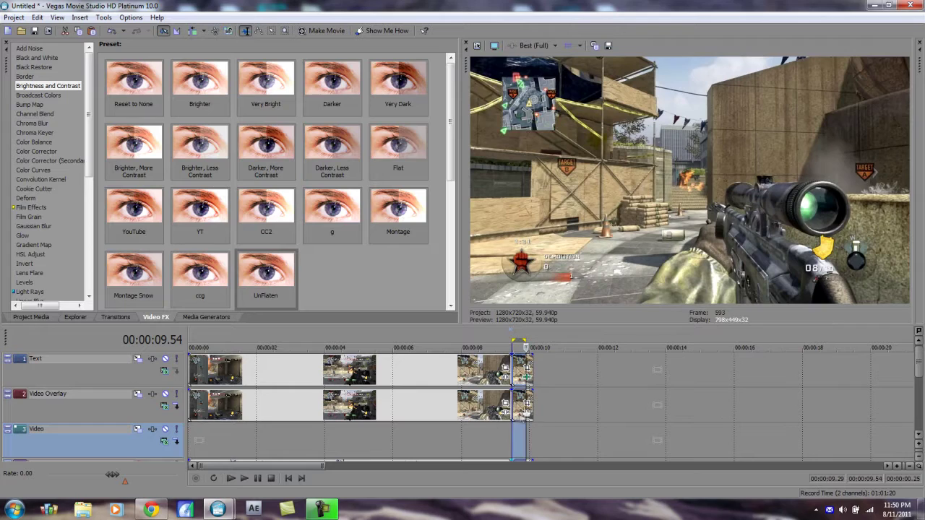
{"action": "left_click", "coordinate": [581, 365]}
{"action": "left_click", "coordinate": [512, 370]}
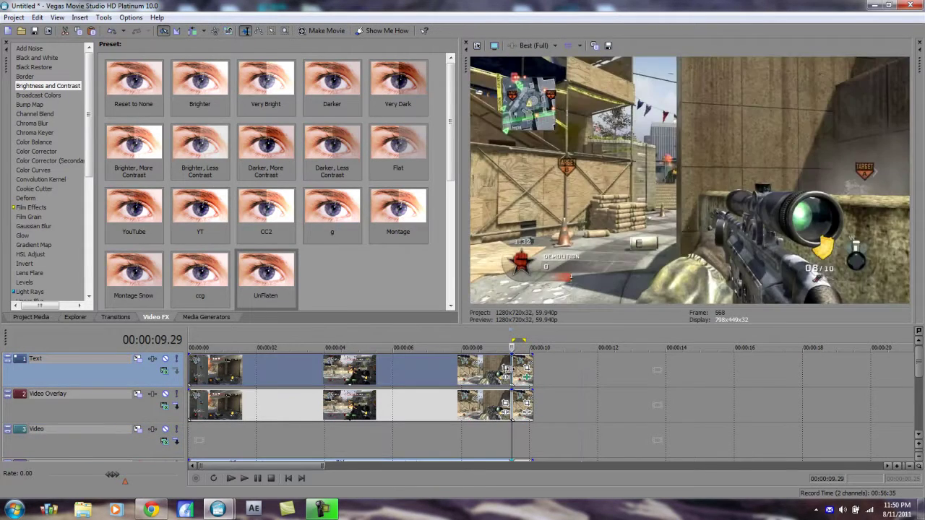
{"action": "left_click", "coordinate": [515, 372]}
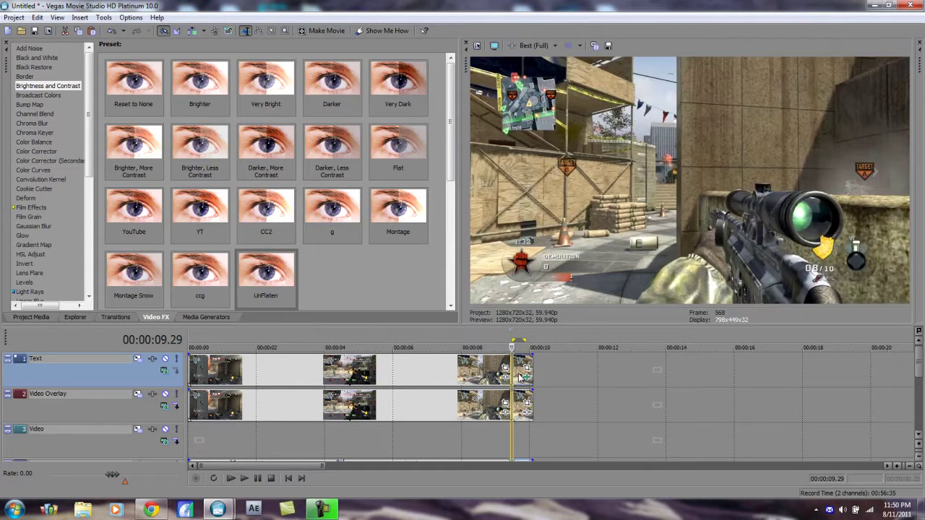
{"action": "left_click", "coordinate": [339, 435]}
{"action": "left_click", "coordinate": [274, 443]}
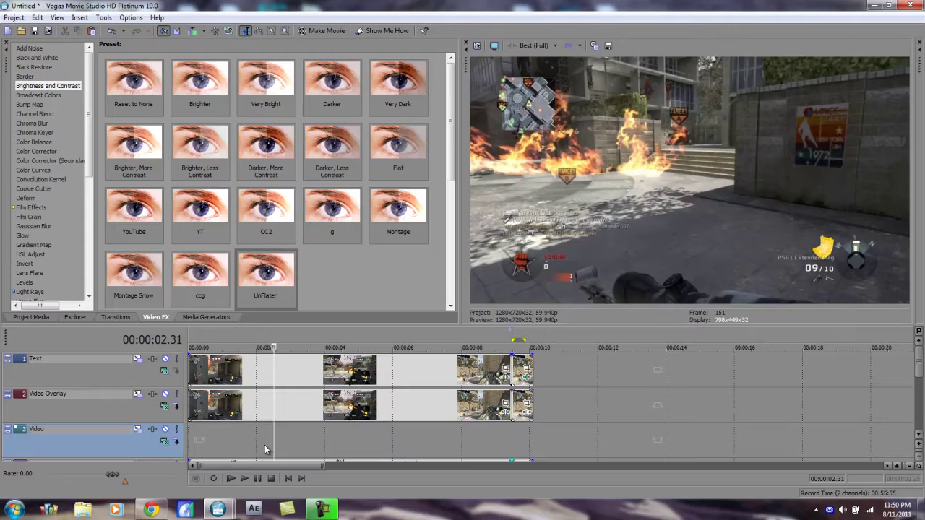